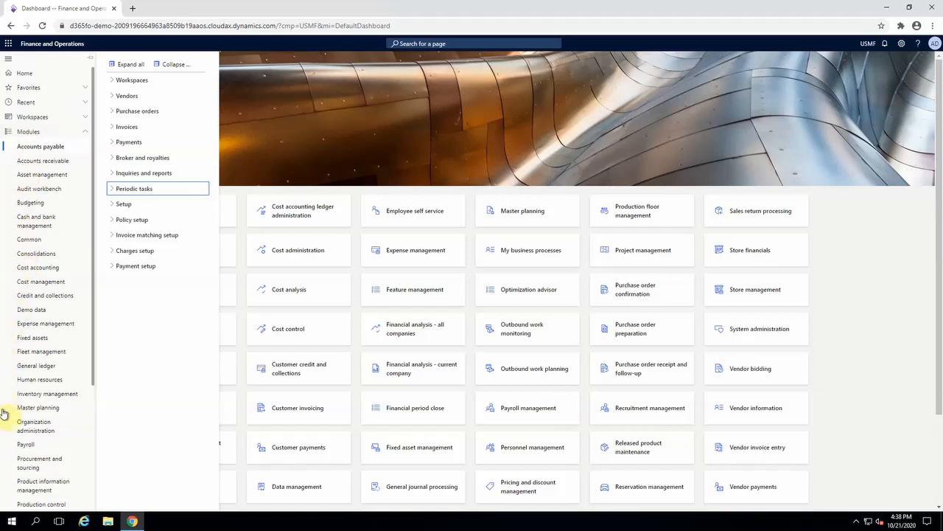
- Open the General ledger Main accounts page under Chart of accounts > Accounts
{"action": "left_click", "coordinate": [46, 366]}
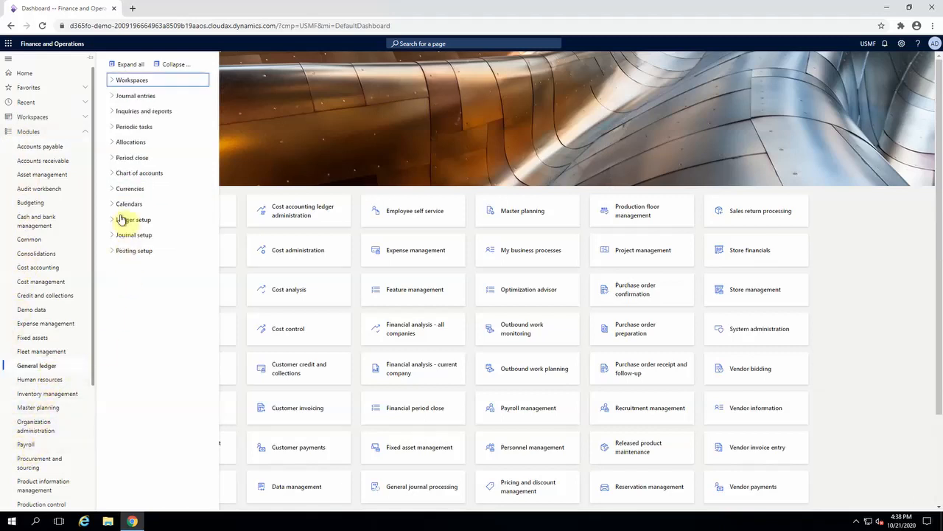
{"action": "left_click", "coordinate": [140, 173]}
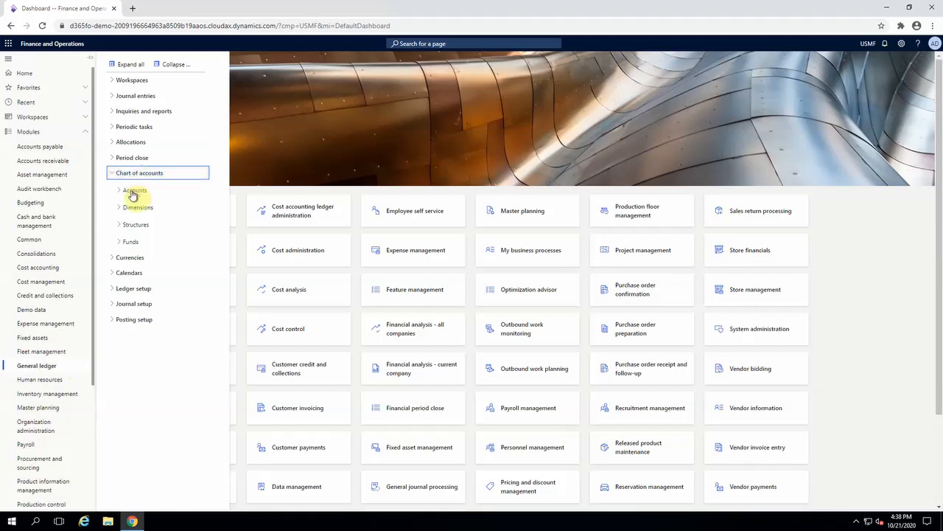
{"action": "left_click", "coordinate": [133, 190]}
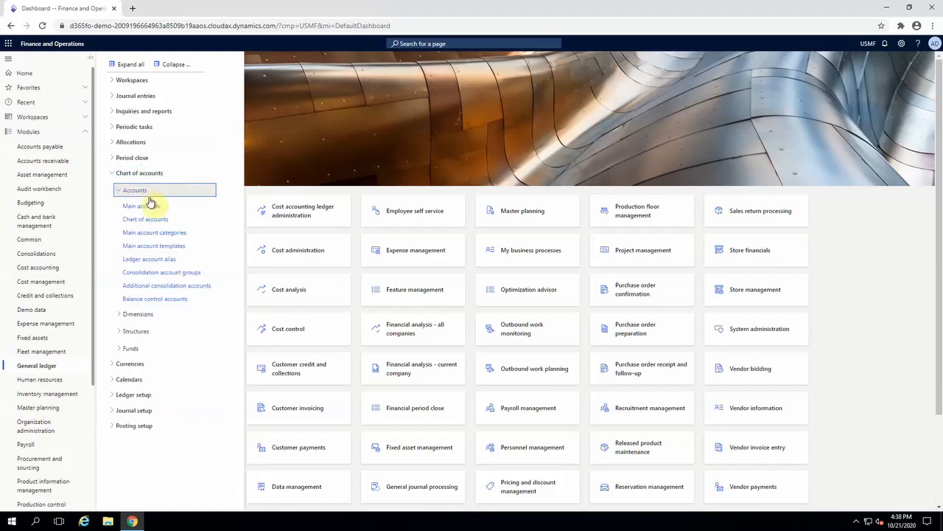
{"action": "left_click", "coordinate": [144, 207]}
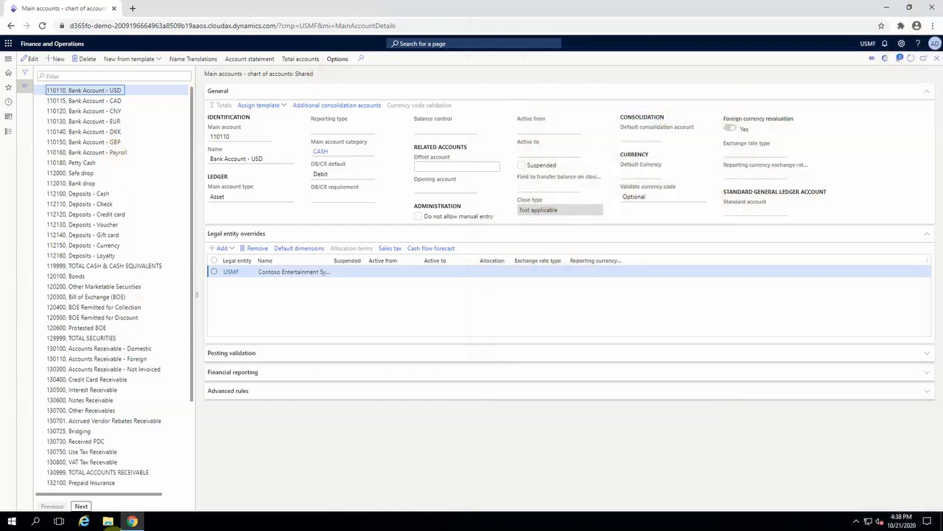
- Find main account 169999, PROJECT NET WIP, in the accounts list
{"action": "left_click", "coordinate": [79, 507]}
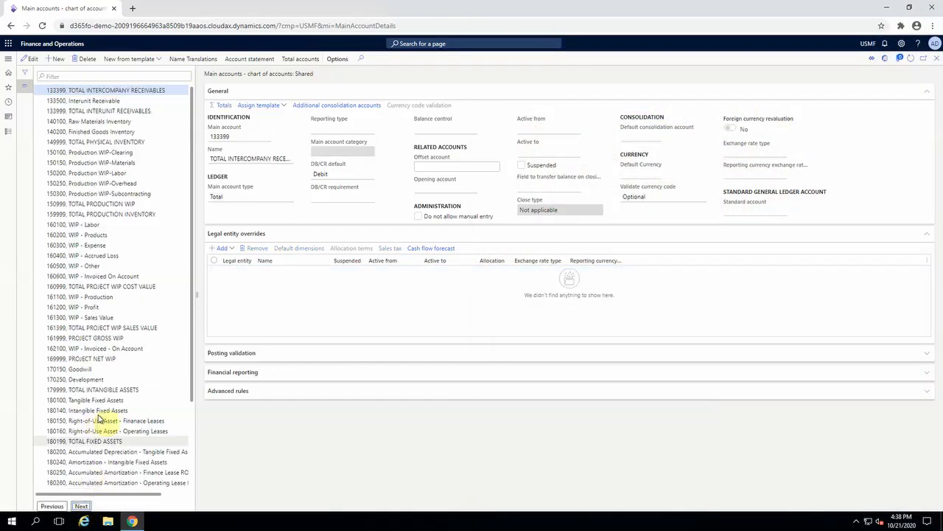
{"action": "scroll", "coordinate": [101, 419], "scroll_direction": "down", "scroll_amount": 5}
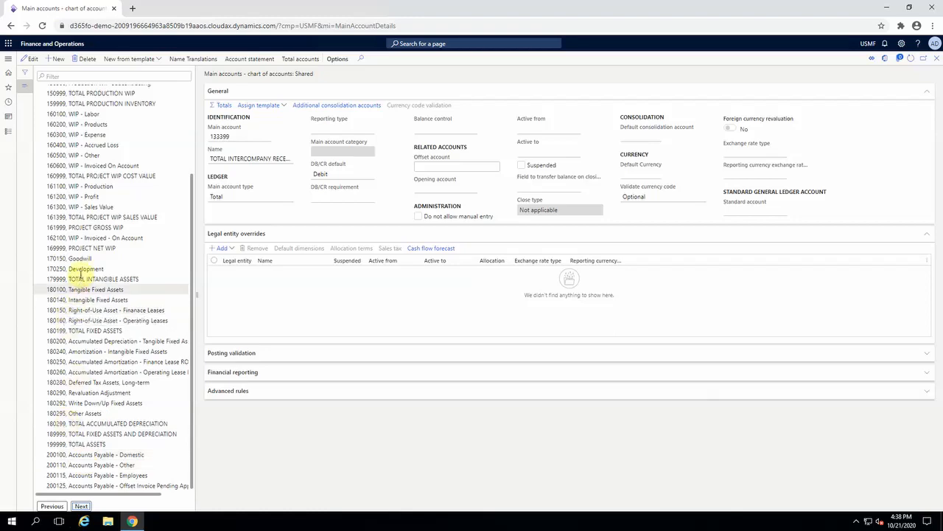
{"action": "left_click", "coordinate": [65, 248]}
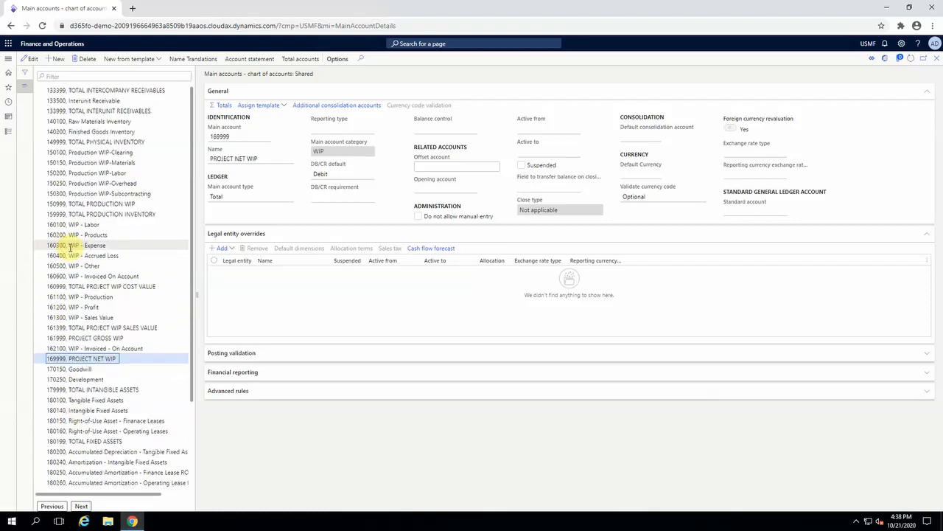
{"action": "key", "text": "alt+Tab"}
- Enter account ranges 100000–169999 for current assets and 170000–189999 for fixed assets in report.xlsx
{"action": "left_click", "coordinate": [369, 398]}
{"action": "type", "text": "100000"}
{"action": "key", "text": "Tab"}
{"action": "type", "text": "16"}
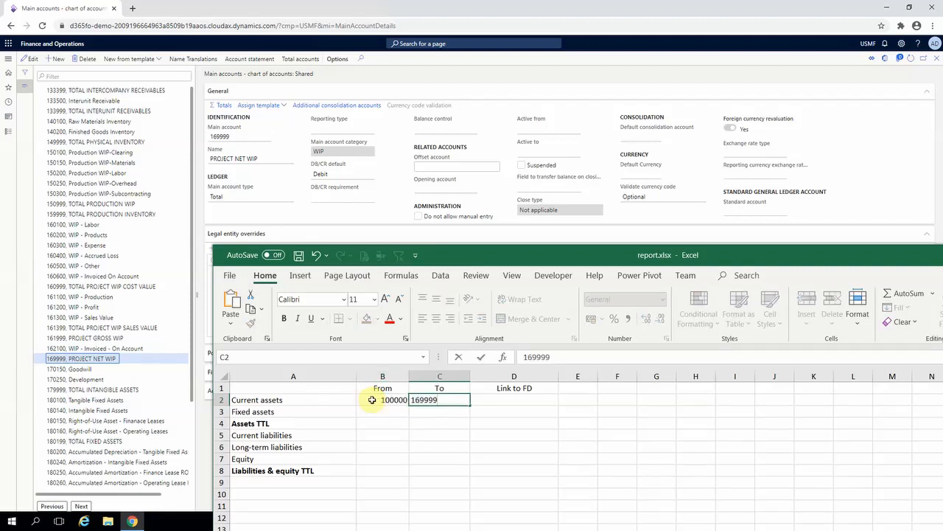
{"action": "key", "text": "Return"}
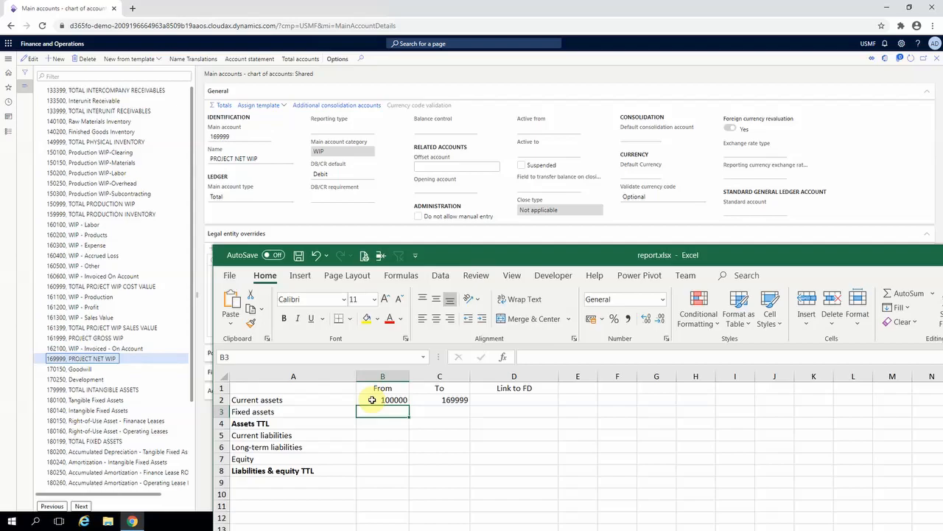
{"action": "type", "text": "170000"}
{"action": "key", "text": "Tab"}
{"action": "type", "text": "189999"}
{"action": "key", "text": "Return"}
{"action": "key", "text": "Return"}
- Add liability ranges 200000–249999 and from 250000, then close Main accounts in Finance and Operations
{"action": "type", "text": "200000\t249999"}
{"action": "key", "text": "Return"}
{"action": "type", "text": "250000"}
{"action": "key", "text": "Tab"}
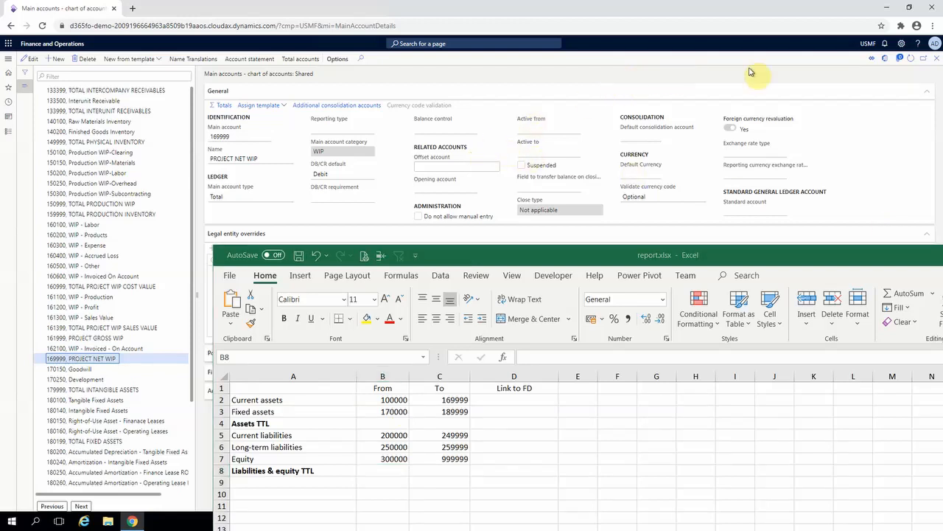
{"action": "left_click", "coordinate": [721, 3]}
{"action": "left_click", "coordinate": [937, 58]}
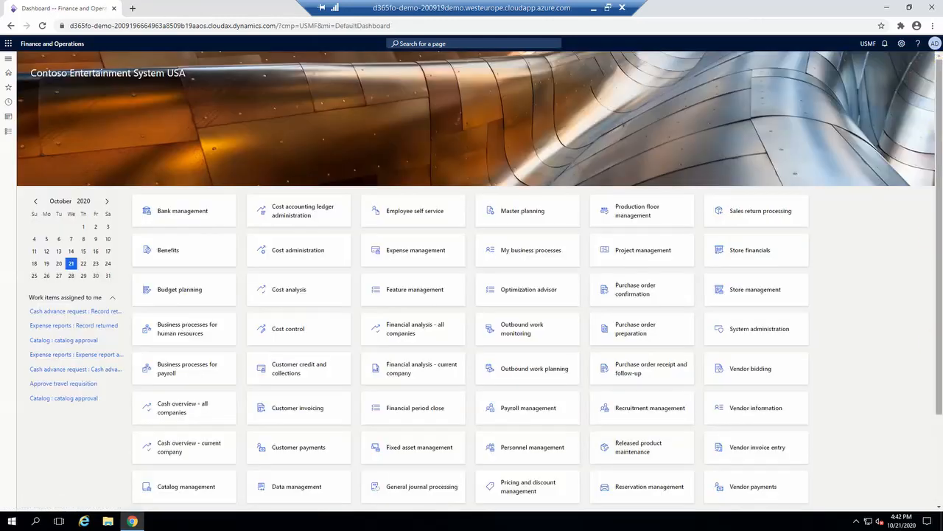
- Open General ledger's Financial reports list under Inquiries and reports and start a new report in Report Designer
{"action": "left_click", "coordinate": [6, 135]}
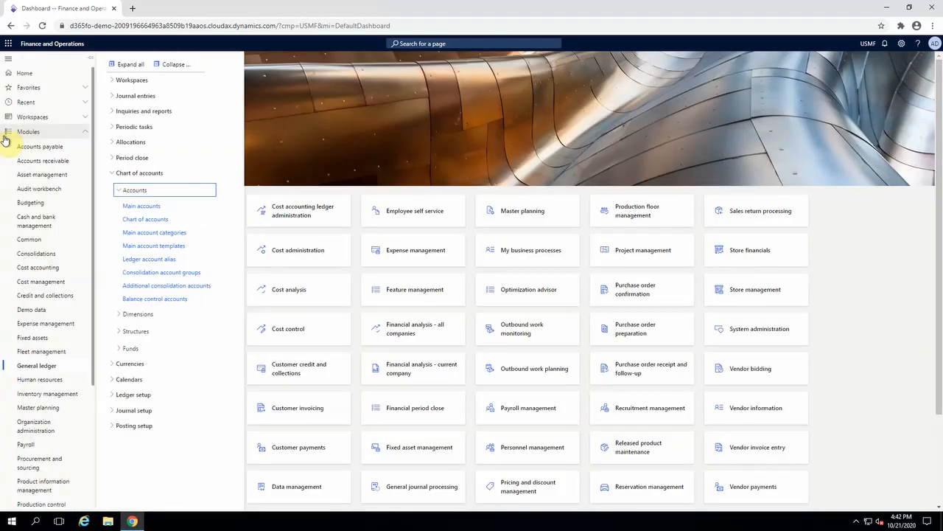
{"action": "left_click", "coordinate": [139, 174]}
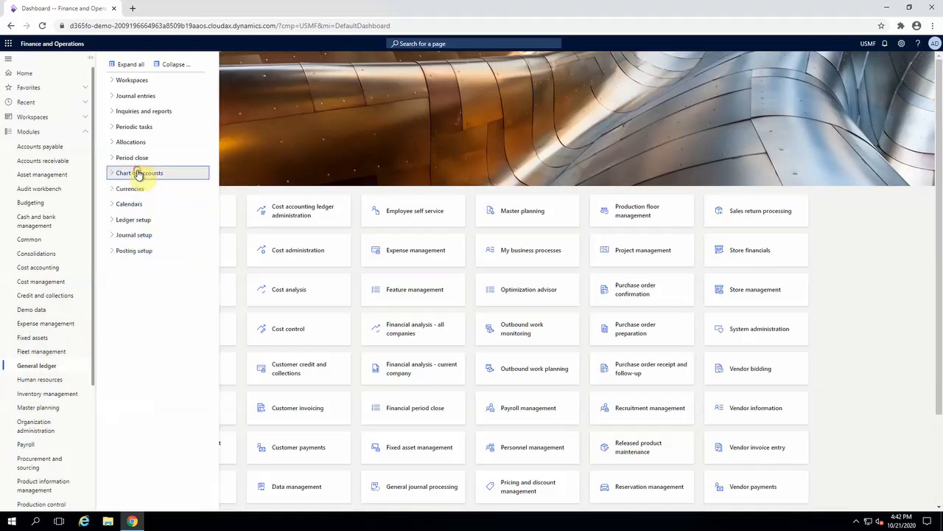
{"action": "left_click", "coordinate": [135, 111]}
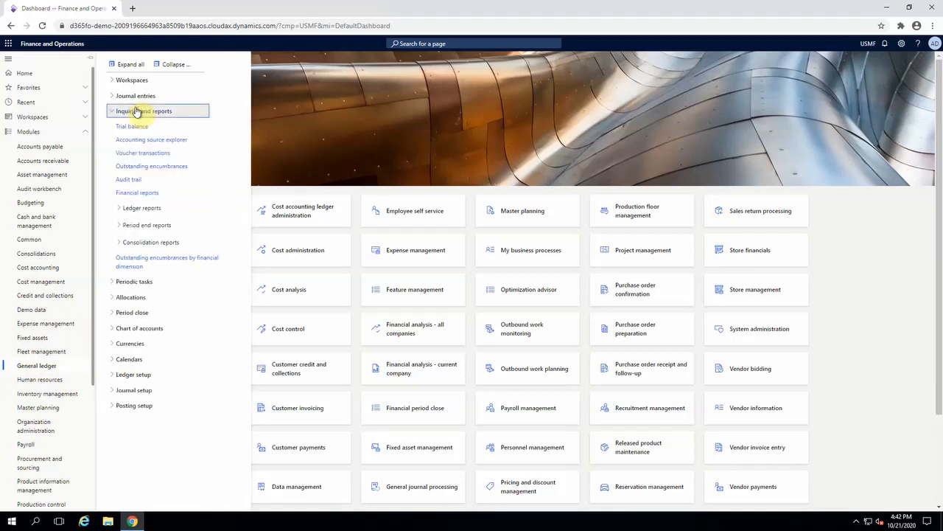
{"action": "left_click", "coordinate": [144, 193]}
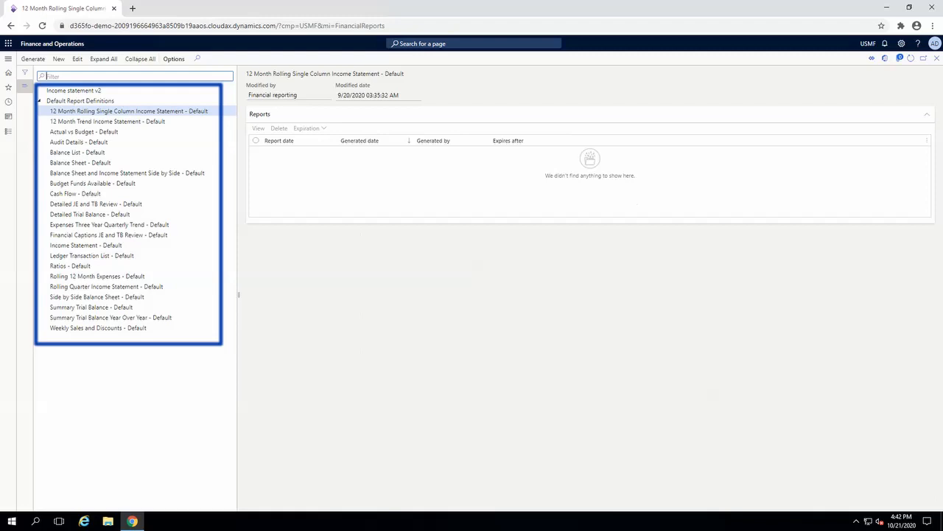
{"action": "left_click", "coordinate": [56, 59]}
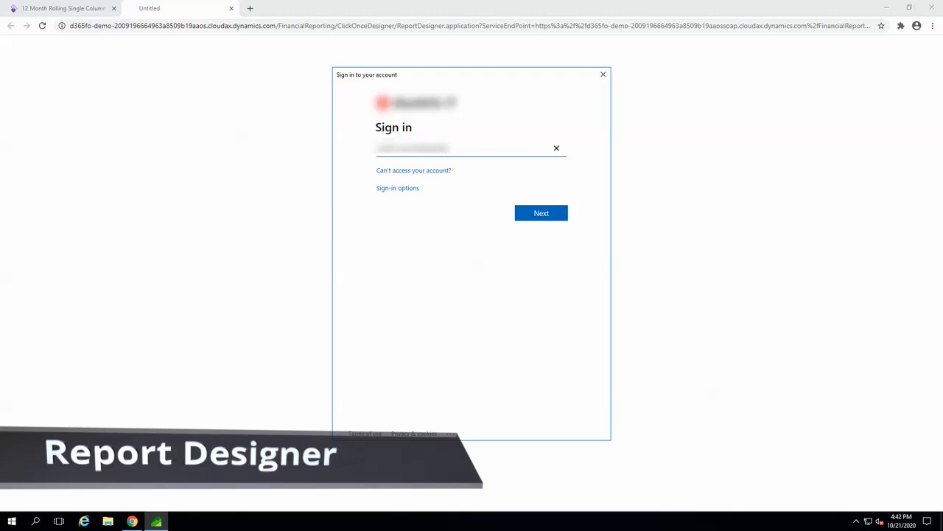
- Sign in to Report Designer with the account e-mail, password and SMS verification code
{"action": "type", "text": "m"}
{"action": "key", "text": "Return"}
{"action": "type", "text": "•••••••"}
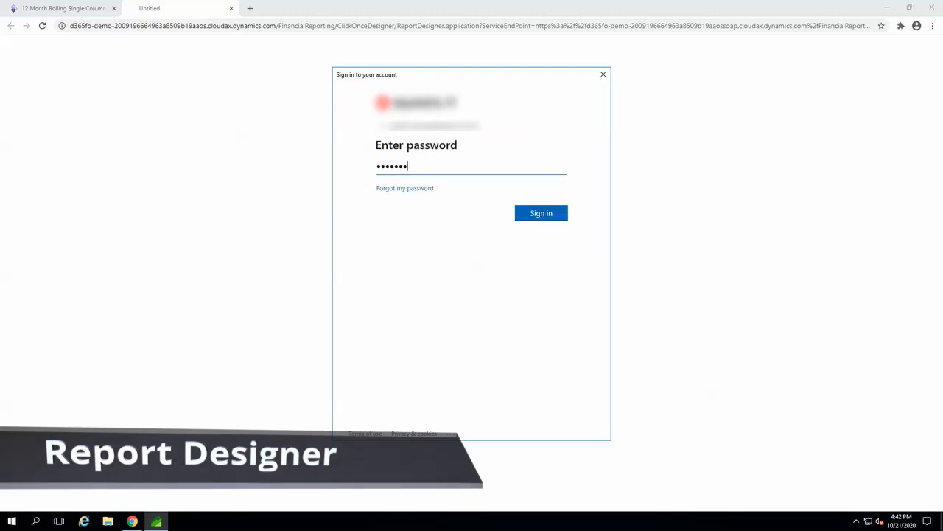
{"action": "type", "text": "••••"}
{"action": "key", "text": "Return"}
{"action": "left_click", "coordinate": [436, 197]}
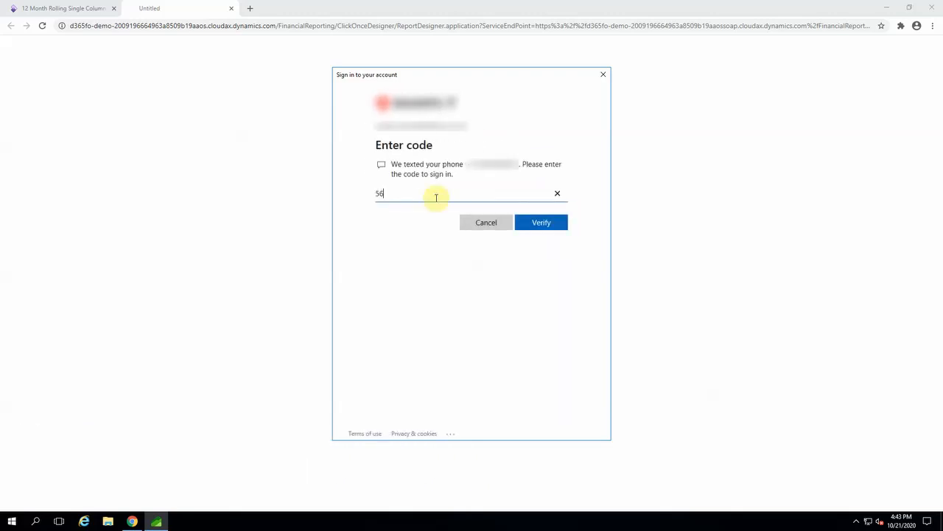
{"action": "key", "text": "Return"}
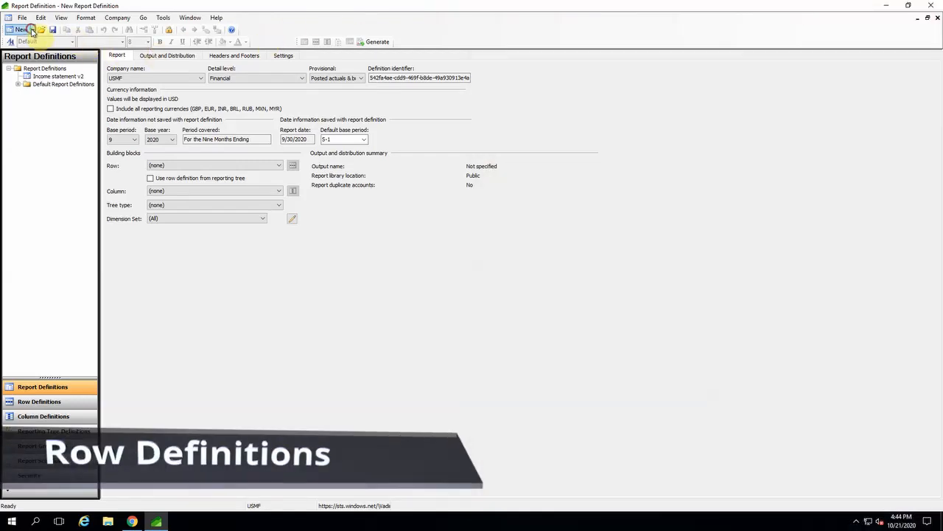
- Create a new row definition and paste the Excel line labels A2:A8 into Description from row 100
{"action": "left_click", "coordinate": [32, 30]}
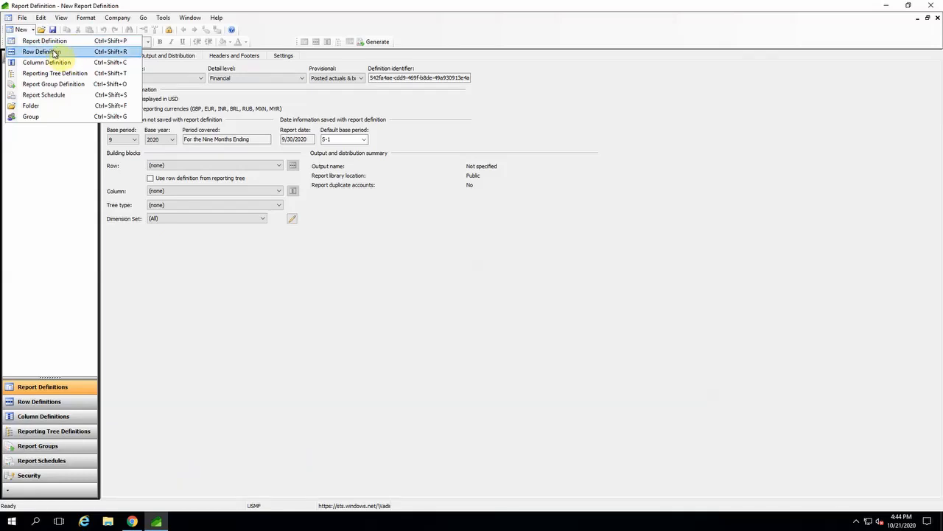
{"action": "left_click", "coordinate": [61, 52]}
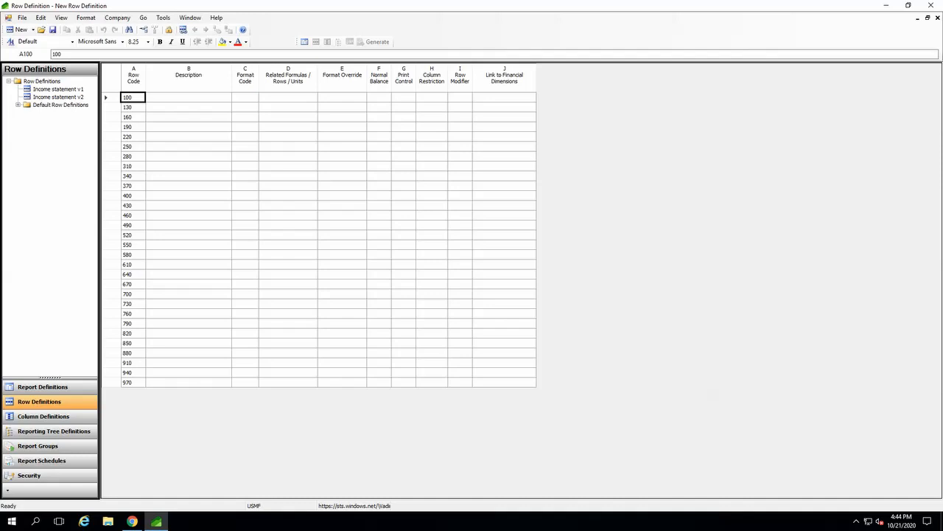
{"action": "key", "text": "alt+Tab"}
{"action": "left_click_drag", "start_coordinate": [257, 347], "coordinate": [254, 418]}
{"action": "key", "text": "ctrl+c"}
{"action": "left_click", "coordinate": [177, 98]}
{"action": "key", "text": "ctrl+v"}
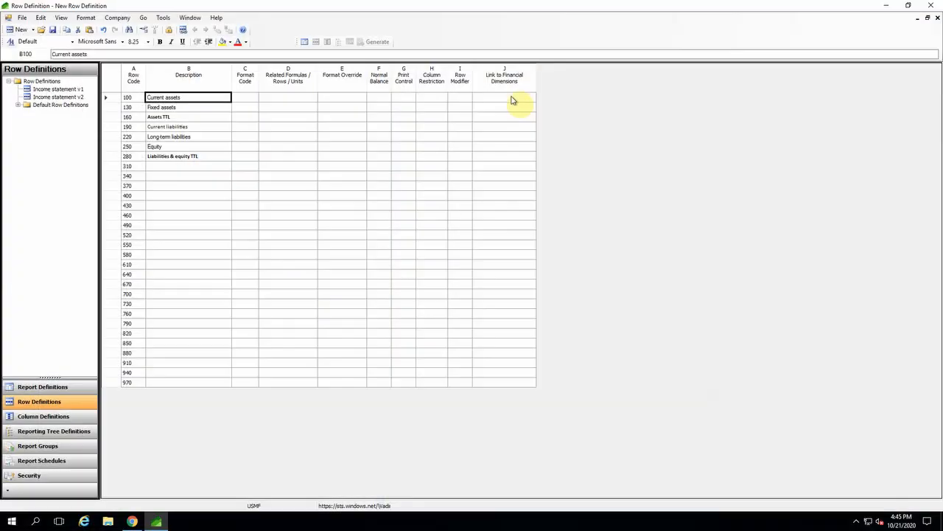
- Open the Link to Financial Dimensions cell J100 for the Current assets row
{"action": "double_click", "coordinate": [514, 99]}
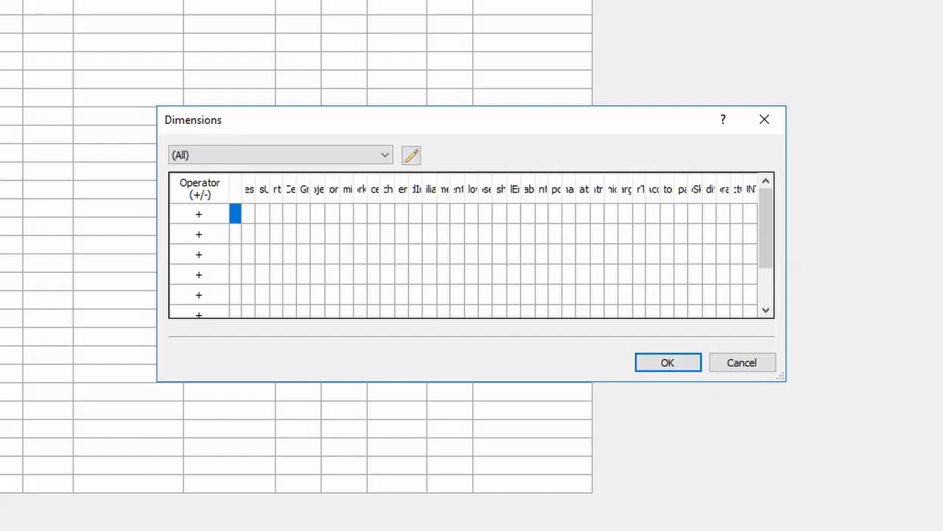
- Choose the Acc dimension set and set row 100's MainAccount range to 100000–169999
{"action": "left_click", "coordinate": [386, 153]}
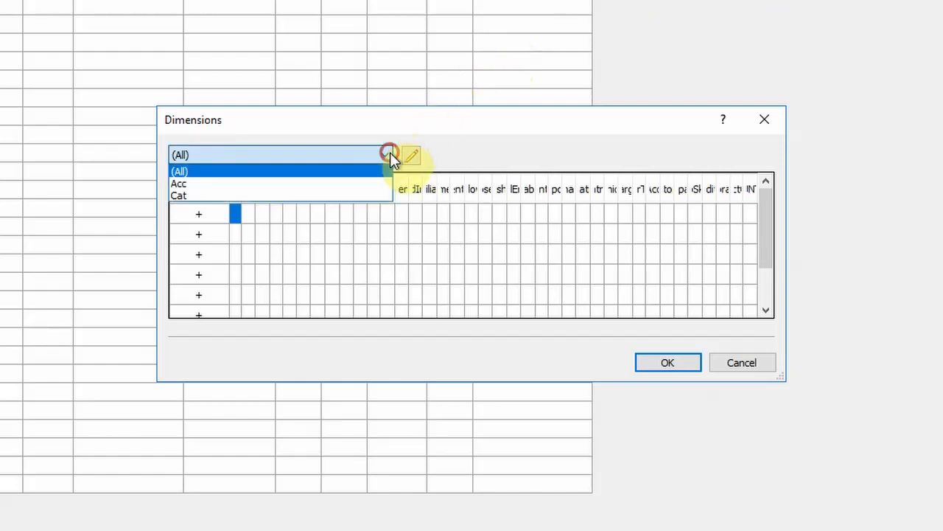
{"action": "left_click", "coordinate": [184, 184]}
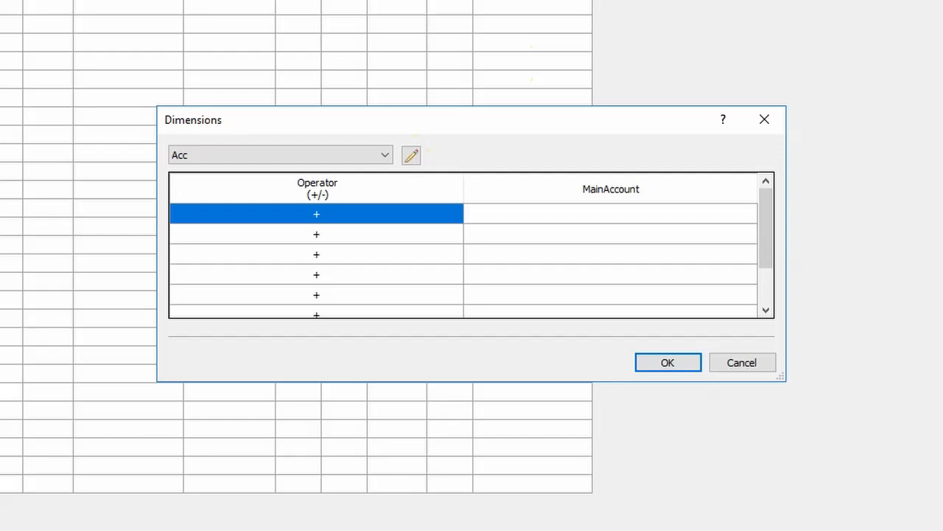
{"action": "double_click", "coordinate": [575, 214]}
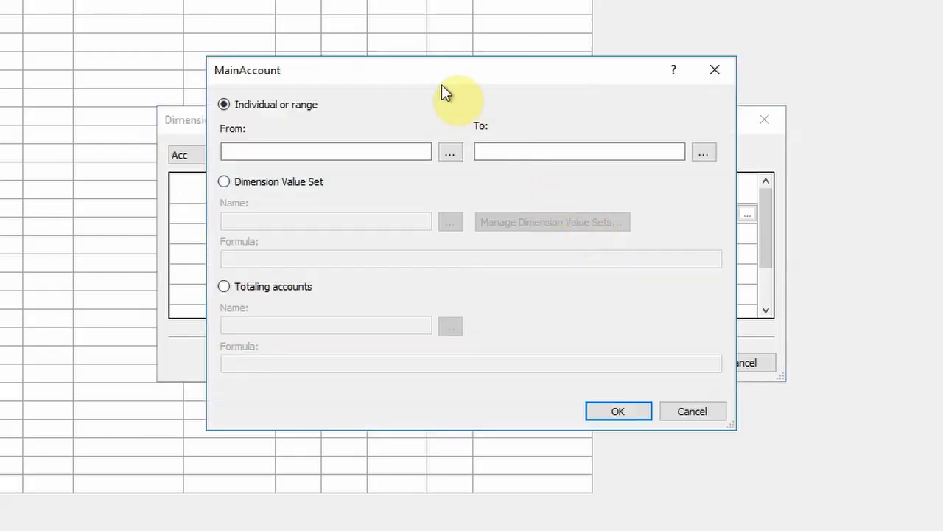
{"action": "left_click", "coordinate": [355, 153]}
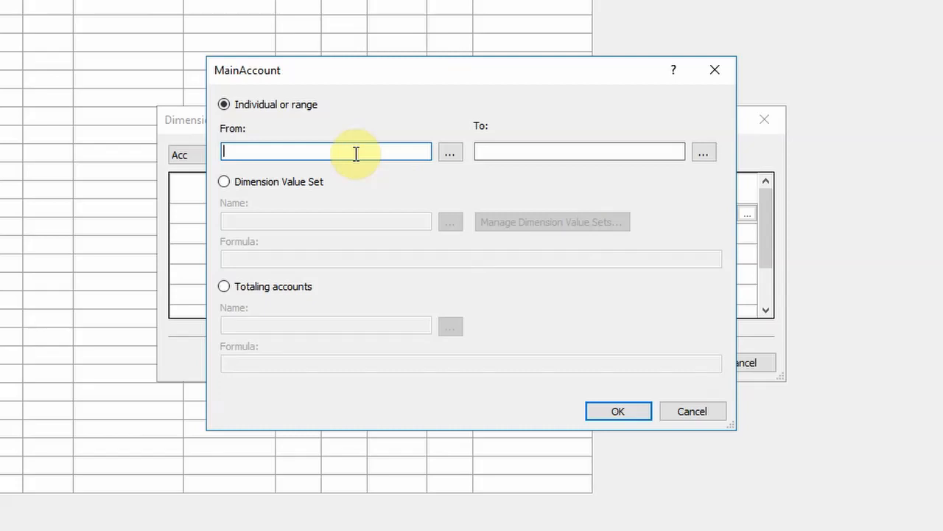
{"action": "type", "text": "100000"}
{"action": "left_click", "coordinate": [579, 151]}
{"action": "type", "text": "169999"}
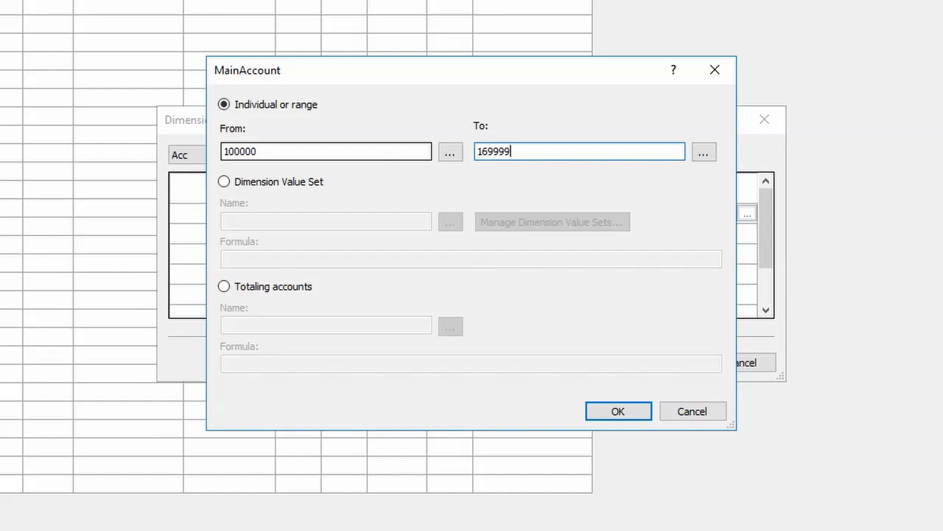
{"action": "left_click", "coordinate": [618, 411]}
{"action": "left_click", "coordinate": [660, 366]}
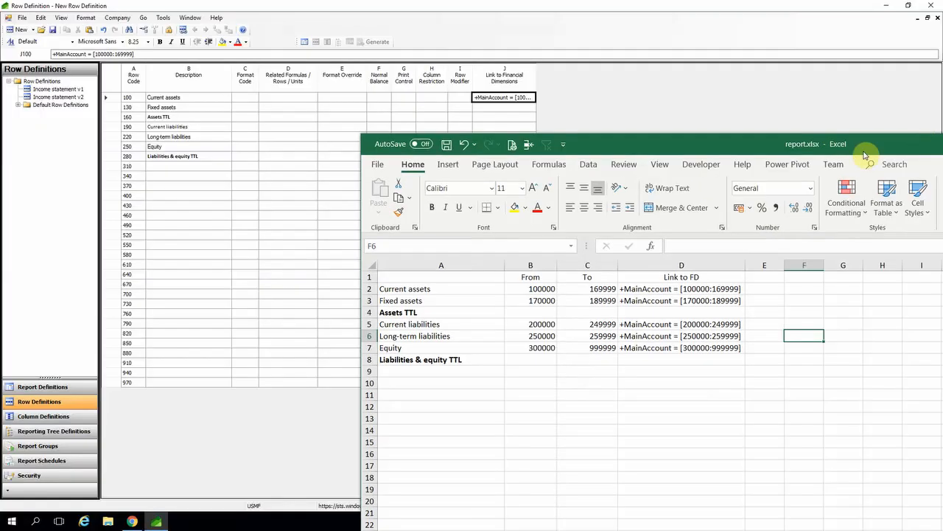
- Copy the Link to FD formulas in D3:D7 and paste them into J130 onward
{"action": "left_click_drag", "start_coordinate": [936, 137], "coordinate": [684, 189]}
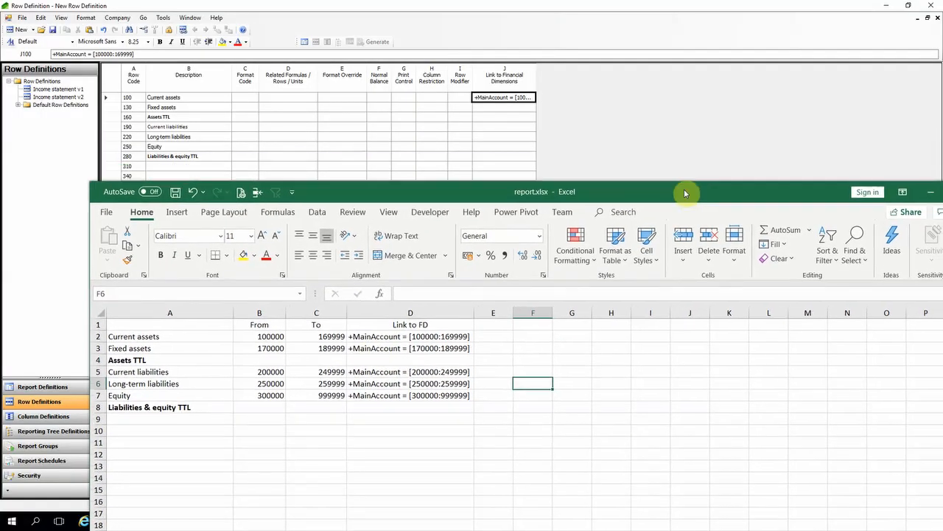
{"action": "left_click", "coordinate": [409, 338]}
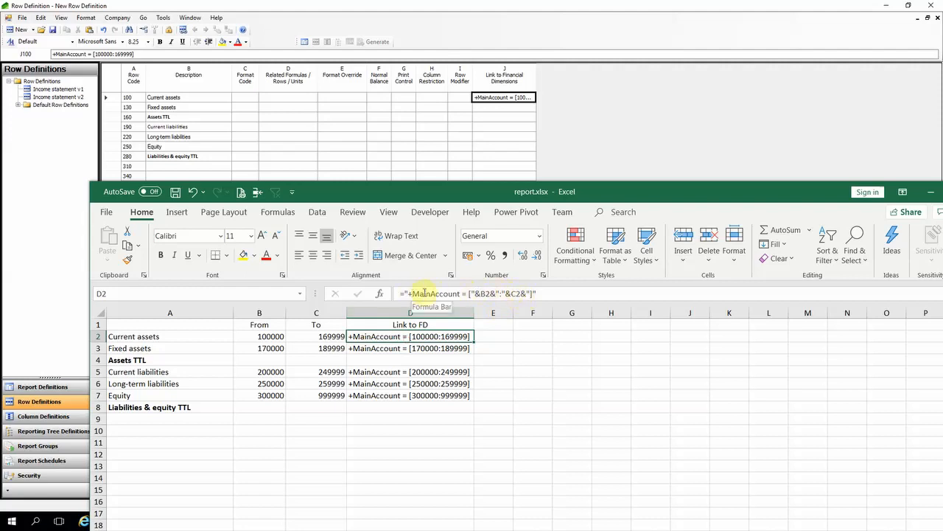
{"action": "left_click", "coordinate": [431, 348]}
{"action": "left_click_drag", "start_coordinate": [431, 348], "coordinate": [419, 398]}
{"action": "key", "text": "ctrl+c"}
{"action": "left_click", "coordinate": [498, 107]}
{"action": "key", "text": "ctrl+v"}
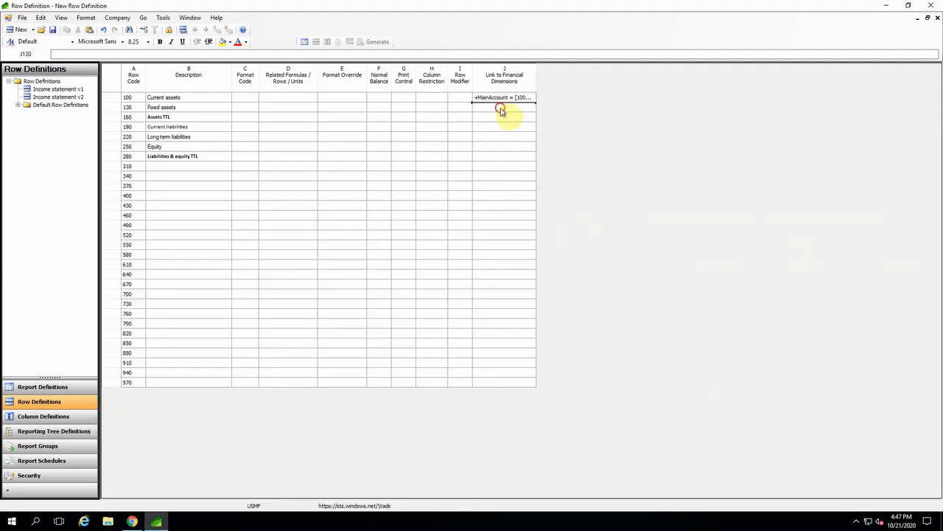
{"action": "left_click", "coordinate": [499, 118]}
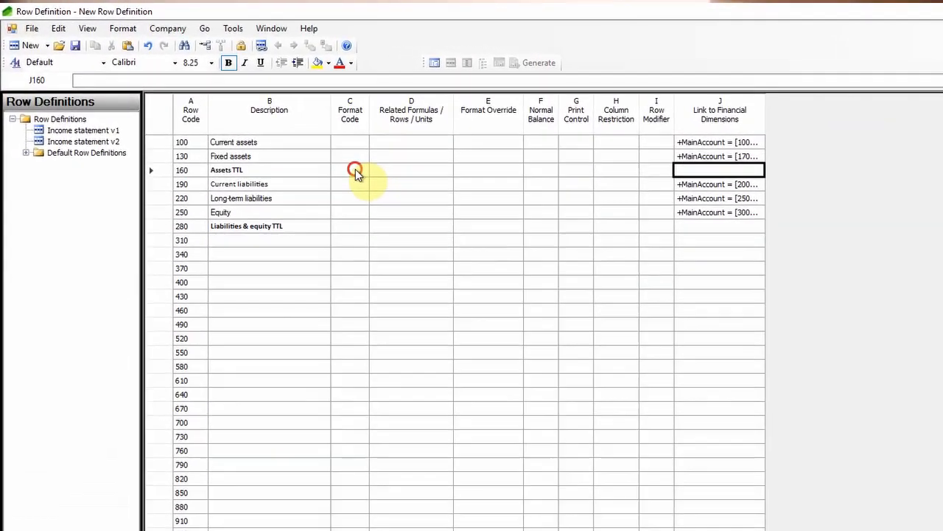
- Give Assets TTL (row 160) format code TOT totalling rows 100:130
{"action": "left_click", "coordinate": [356, 171]}
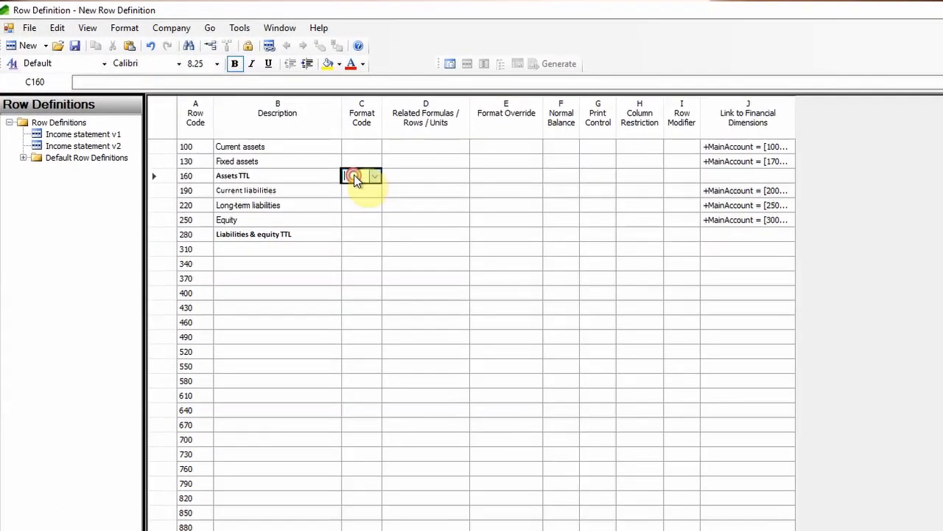
{"action": "left_click", "coordinate": [352, 172]}
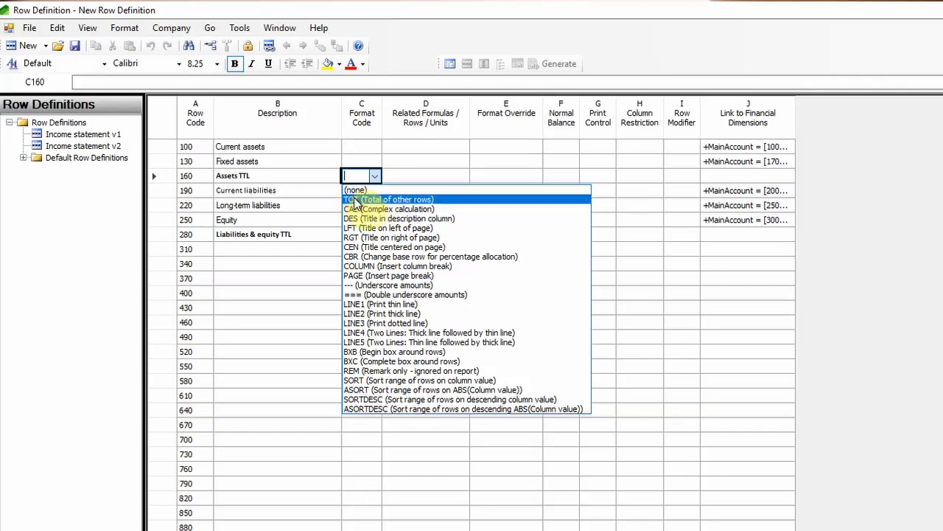
{"action": "left_click", "coordinate": [355, 199]}
{"action": "left_click", "coordinate": [407, 177]}
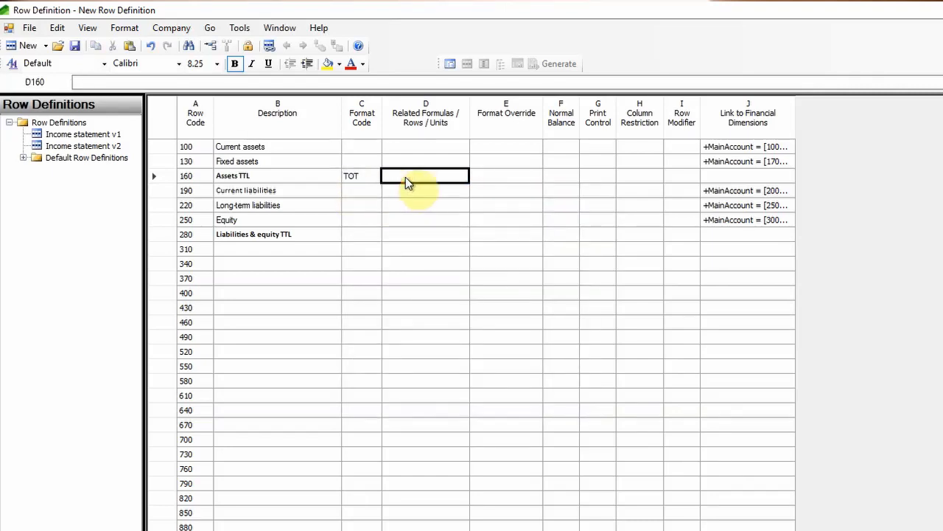
{"action": "type", "text": "100:130"}
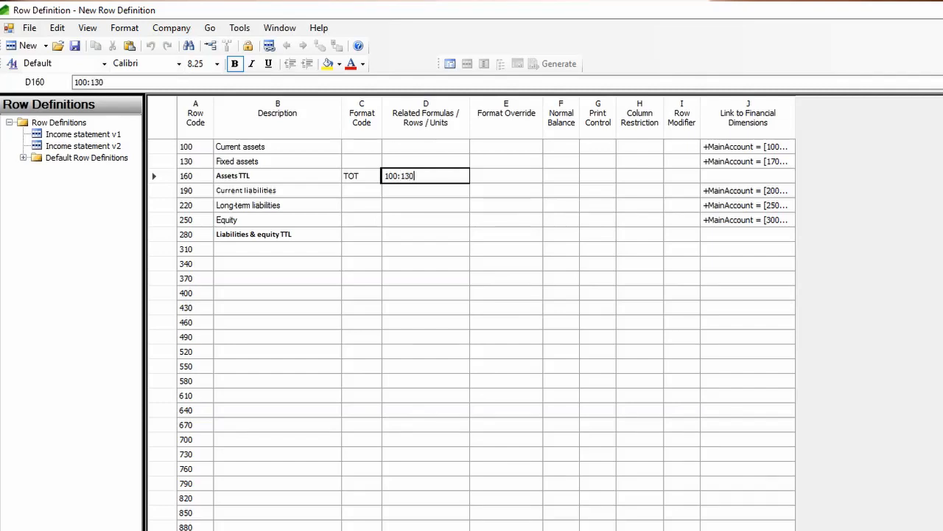
{"action": "key", "text": "Tab"}
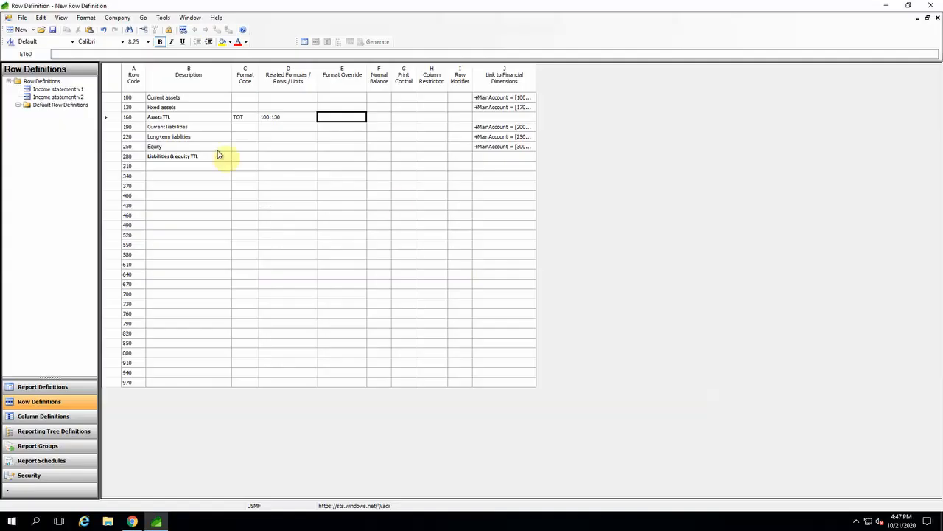
- Give Liabilities & equity TTL (row 280) format code TOT totalling rows 190:250
{"action": "left_click", "coordinate": [361, 234]}
{"action": "type", "text": "TOT"}
{"action": "key", "text": "Tab"}
{"action": "type", "text": "190:250"}
{"action": "key", "text": "Tab"}
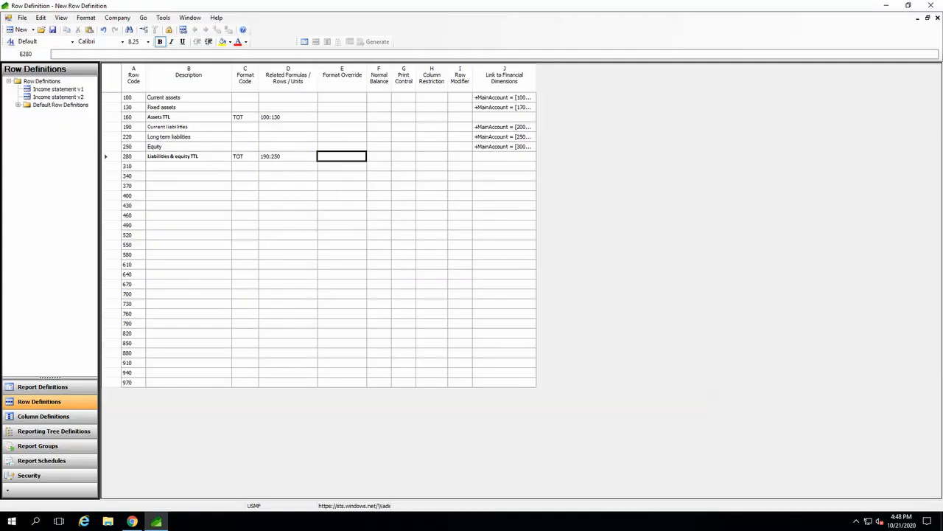
- Name the row definition 'Balance sheet v1' in the Save As dialog
{"action": "left_click", "coordinate": [52, 30]}
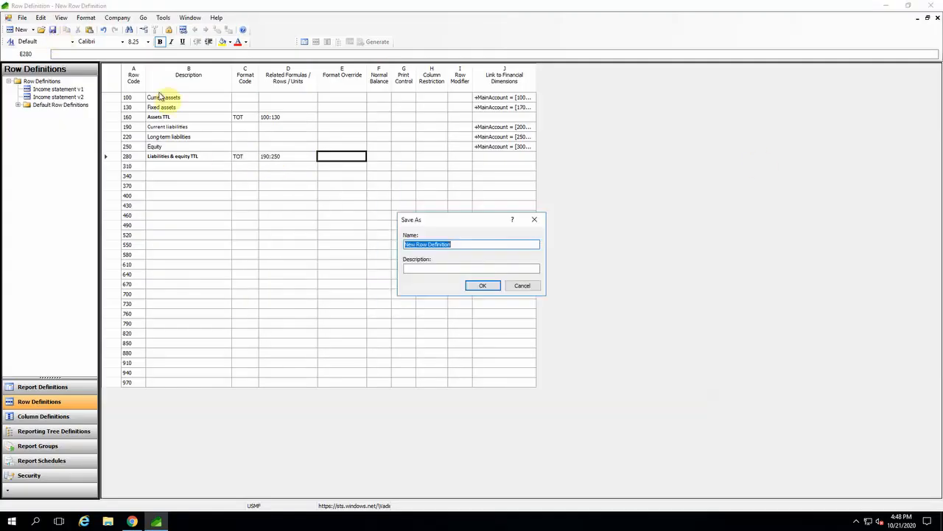
{"action": "type", "text": "Balance sheet v1"}
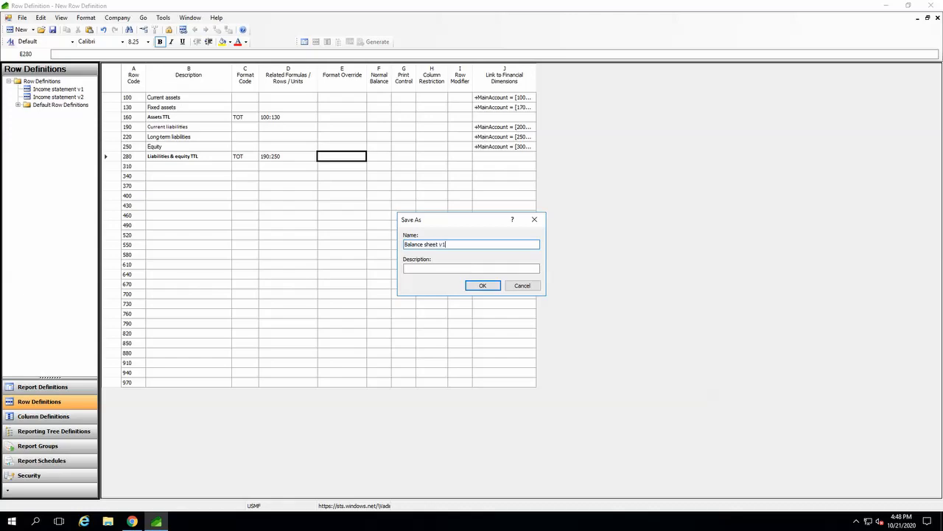
{"action": "key", "text": "Return"}
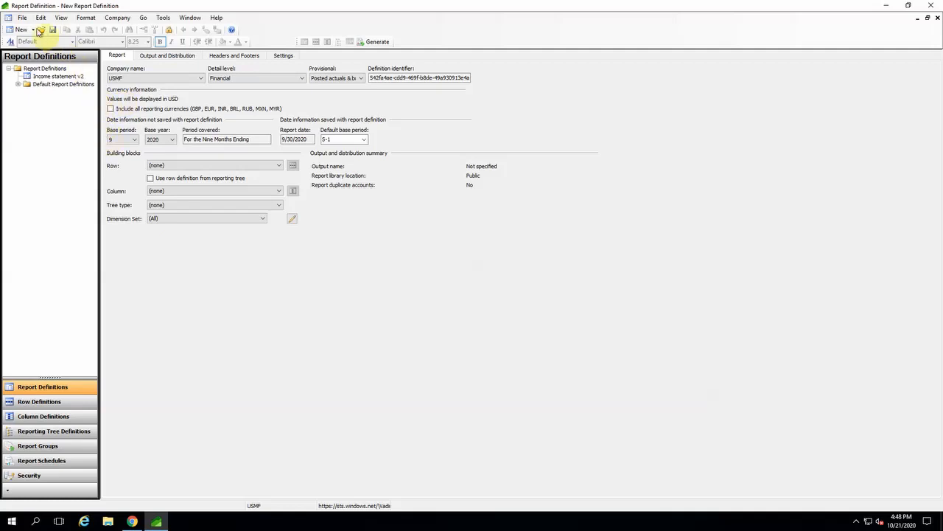
- Create a new blank column definition with empty columns A–J from the New menu
{"action": "left_click", "coordinate": [33, 29]}
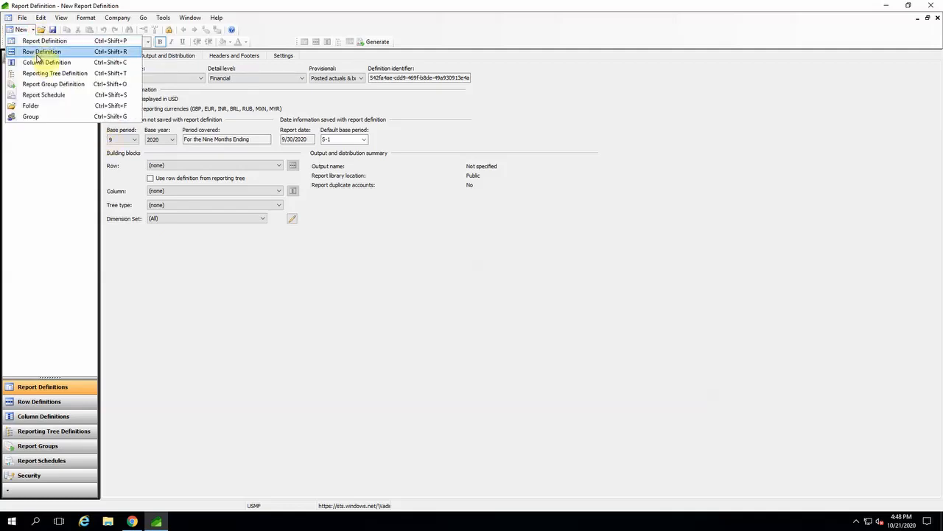
{"action": "left_click", "coordinate": [51, 65]}
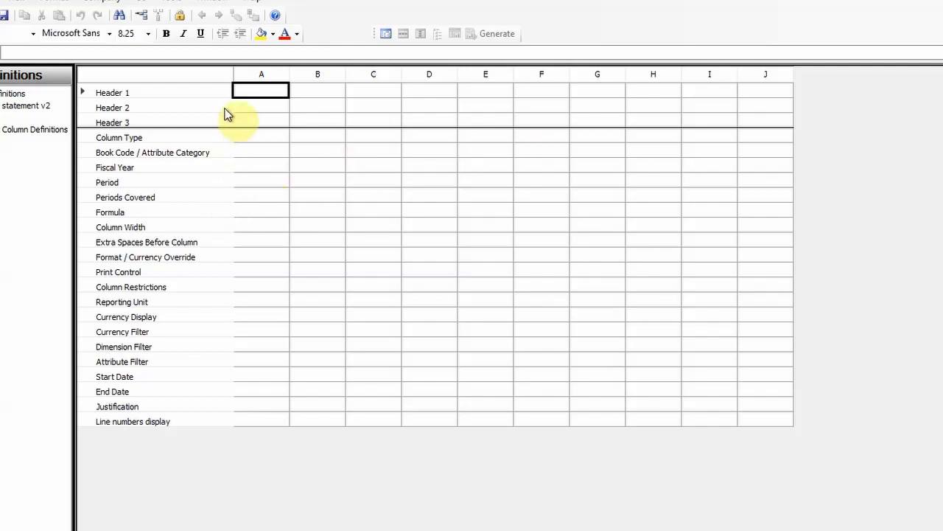
- Set column A's column type to DESC to show row descriptions
{"action": "left_click", "coordinate": [252, 140]}
{"action": "left_click", "coordinate": [276, 139]}
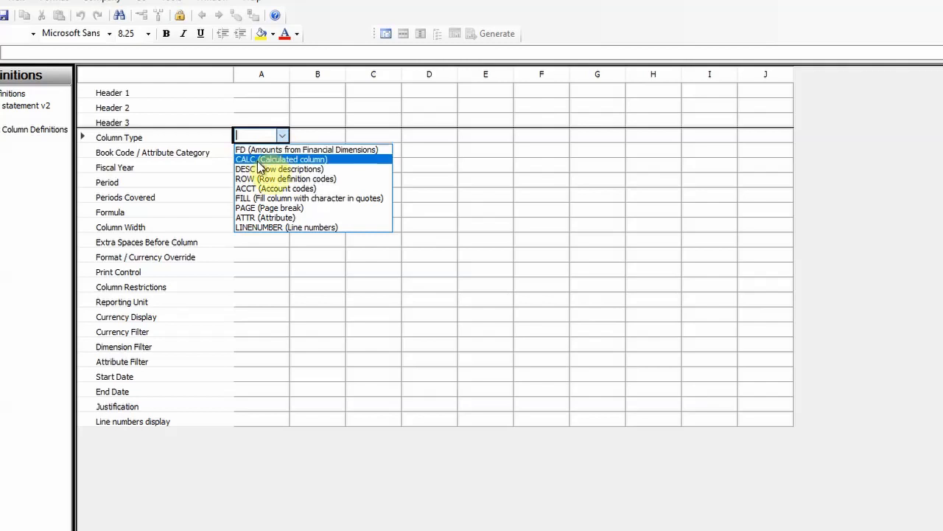
{"action": "left_click", "coordinate": [259, 172]}
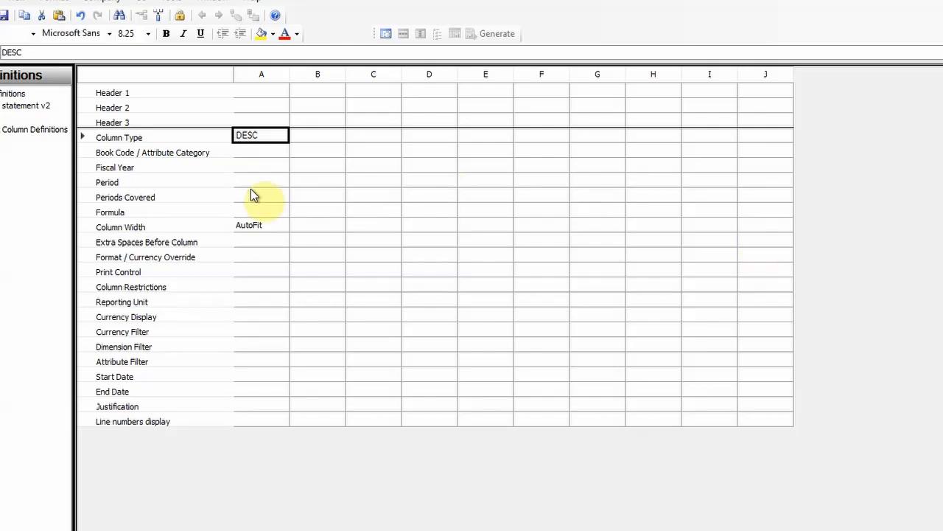
- Make column B an FD column covering YTD periods
{"action": "left_click", "coordinate": [313, 135]}
{"action": "left_click", "coordinate": [314, 135]}
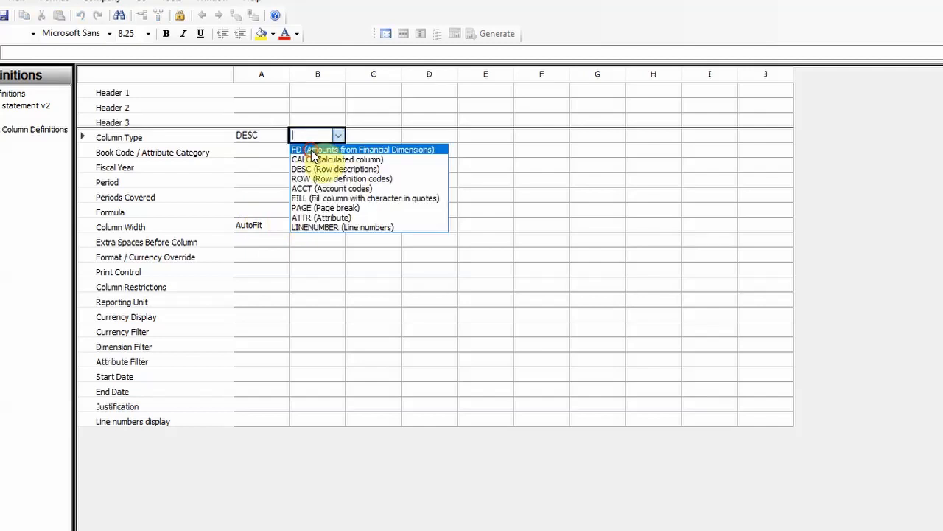
{"action": "left_click", "coordinate": [313, 151]}
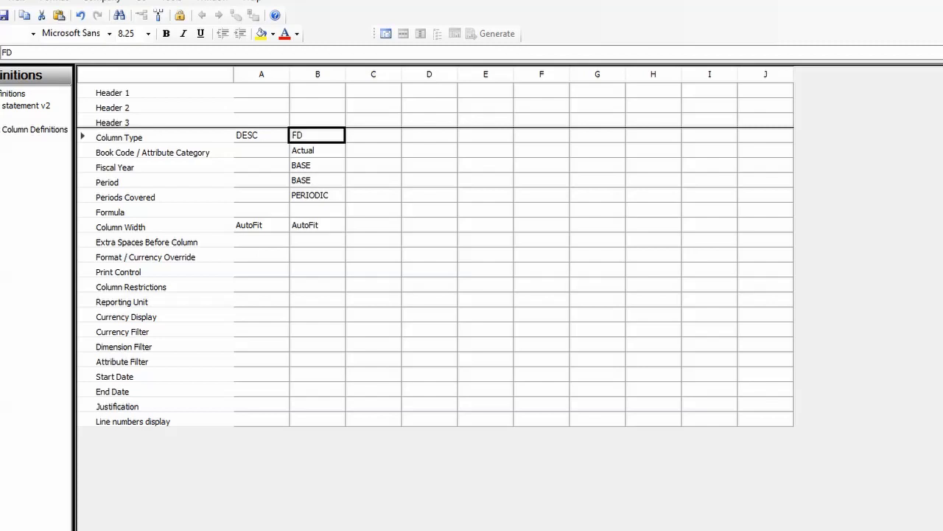
{"action": "left_click", "coordinate": [313, 195]}
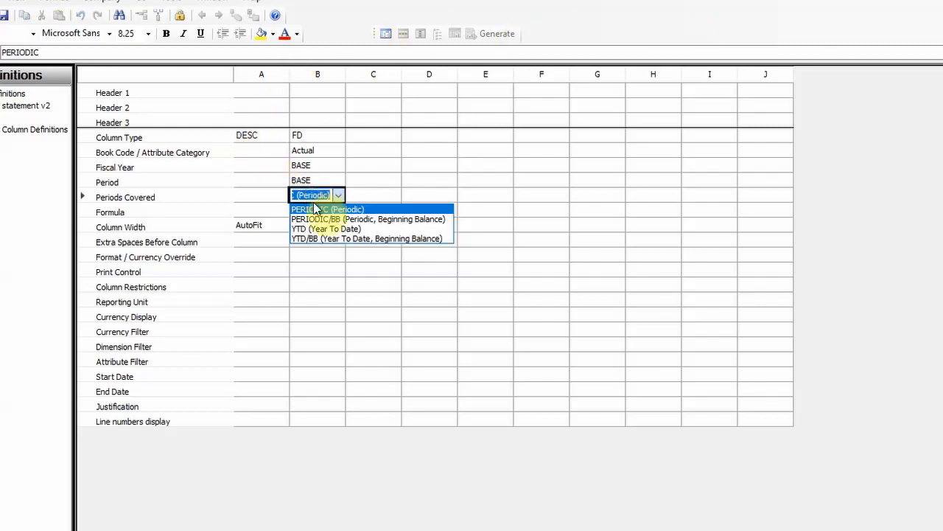
{"action": "left_click", "coordinate": [316, 229]}
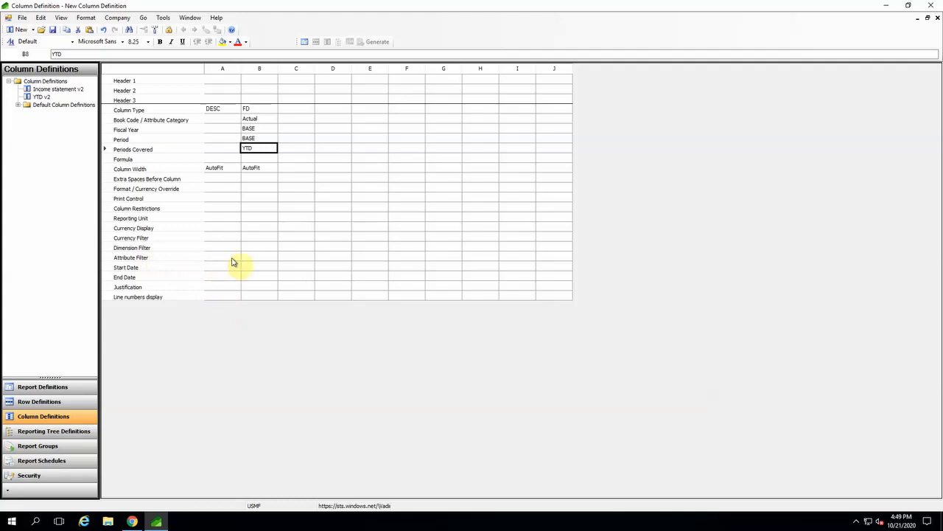
{"action": "left_click", "coordinate": [257, 257]}
- Filter column B's attribute to Posting Layer = Current
{"action": "double_click", "coordinate": [256, 256]}
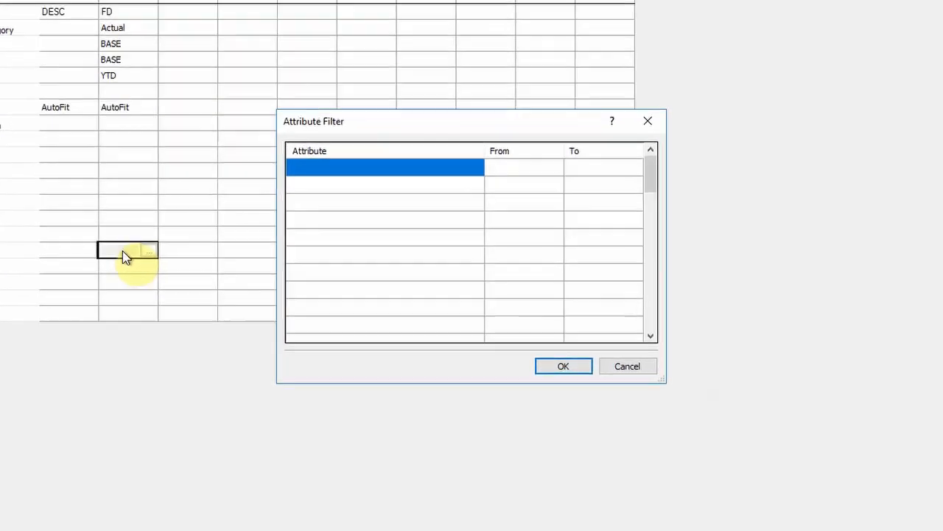
{"action": "left_click", "coordinate": [385, 169]}
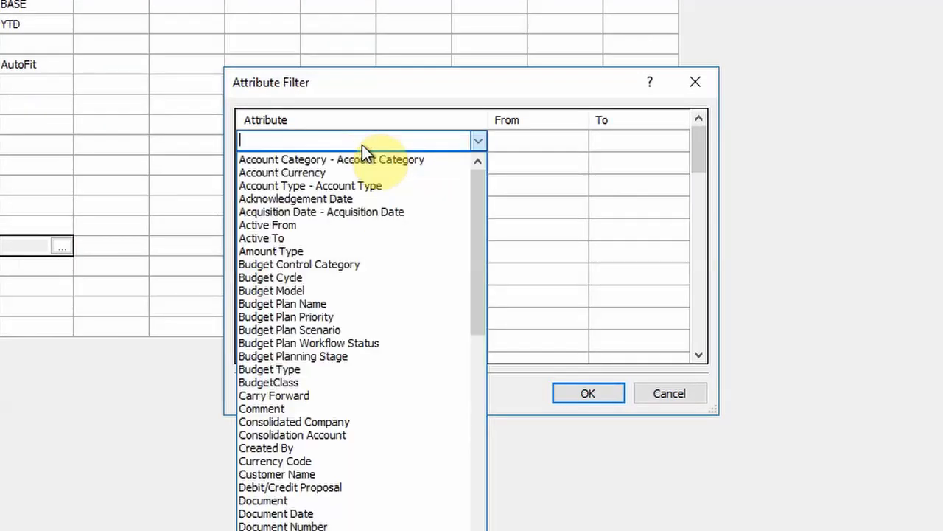
{"action": "scroll", "coordinate": [352, 347], "scroll_direction": "down", "scroll_amount": 4}
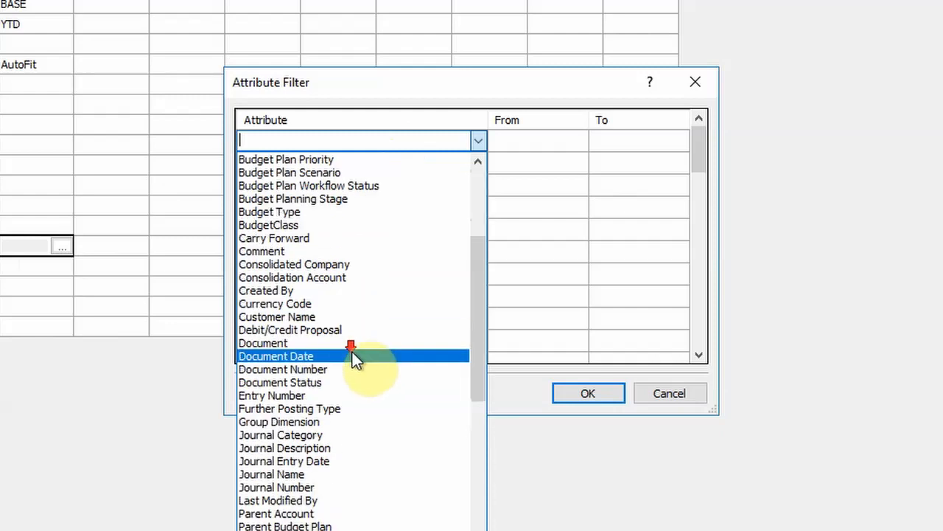
{"action": "scroll", "coordinate": [358, 355], "scroll_direction": "down", "scroll_amount": 8}
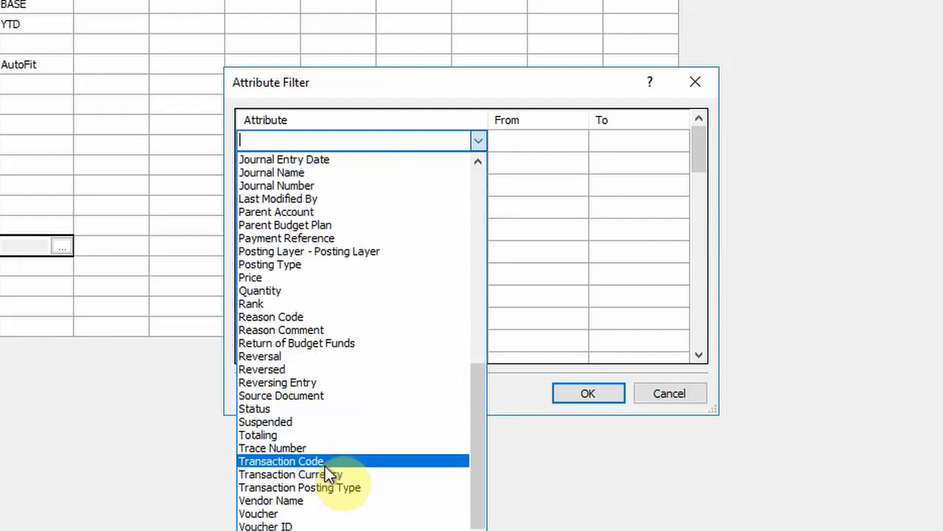
{"action": "left_click", "coordinate": [346, 250]}
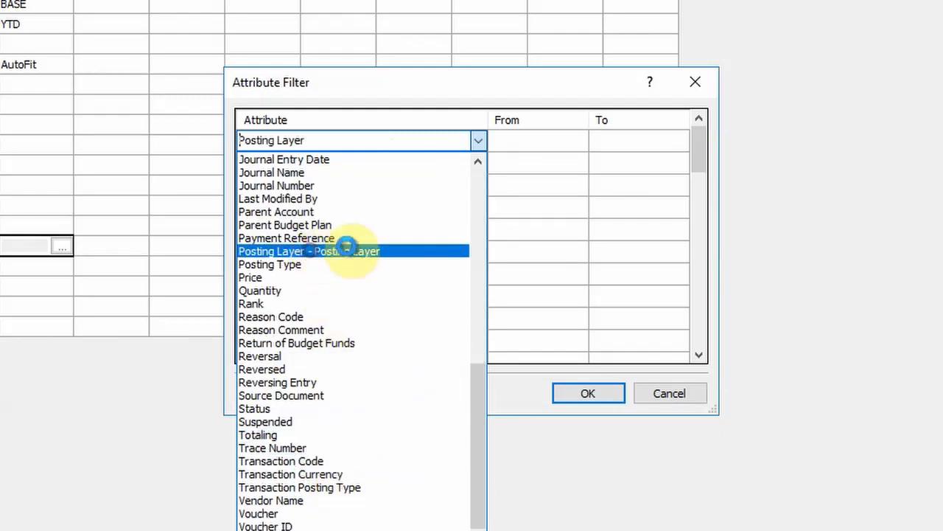
{"action": "left_click", "coordinate": [374, 250]}
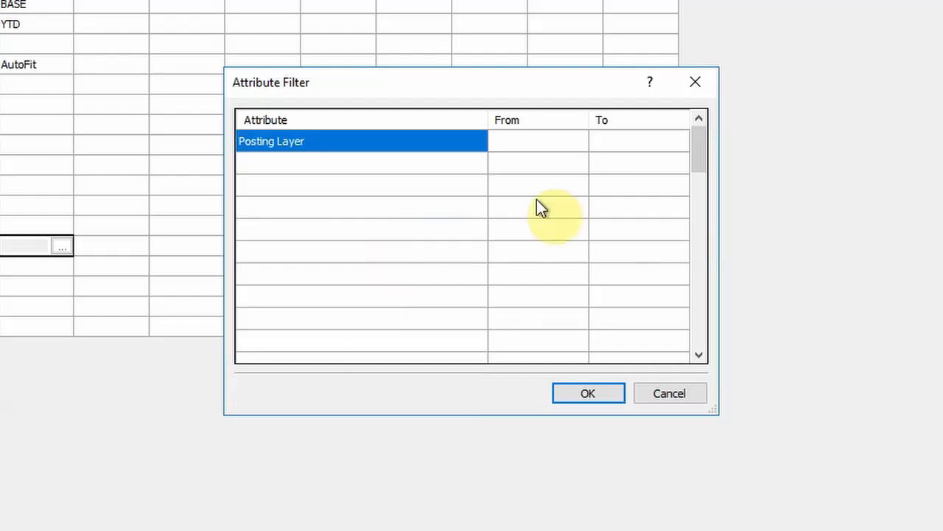
{"action": "left_click", "coordinate": [538, 141]}
{"action": "left_click", "coordinate": [519, 162]}
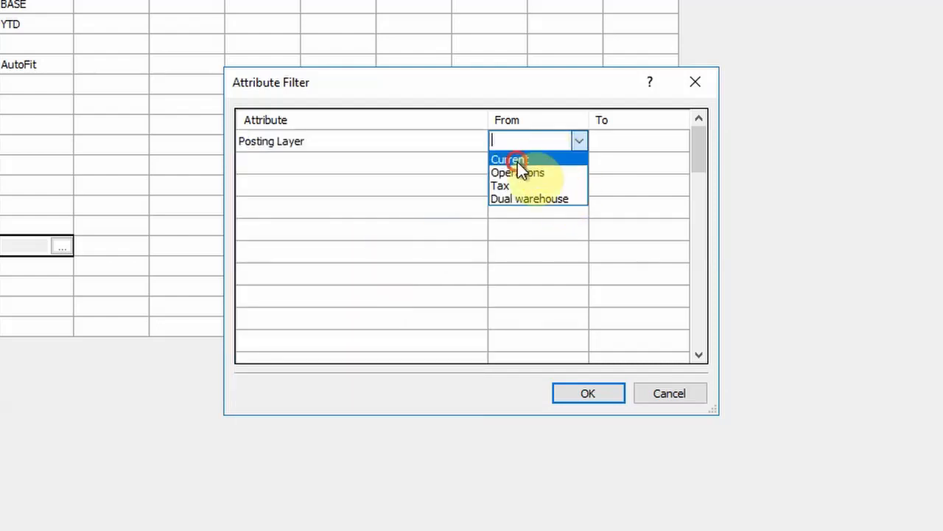
{"action": "left_click", "coordinate": [589, 393]}
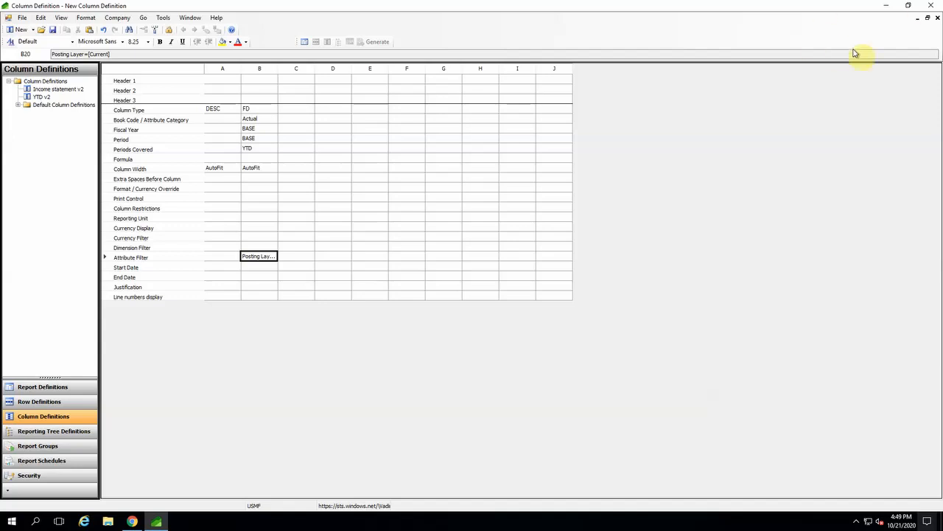
- Close the column definition and save it as 'YTD v3'
{"action": "left_click", "coordinate": [937, 18]}
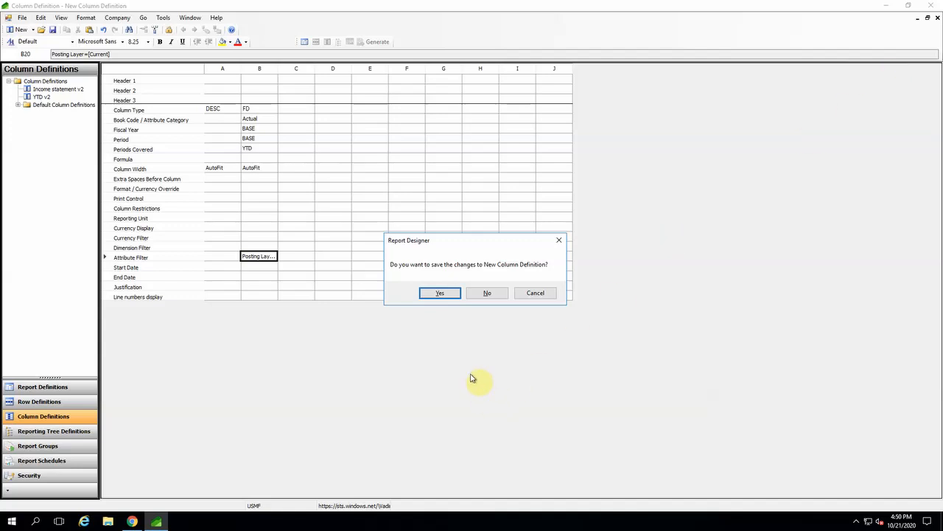
{"action": "left_click", "coordinate": [440, 293]}
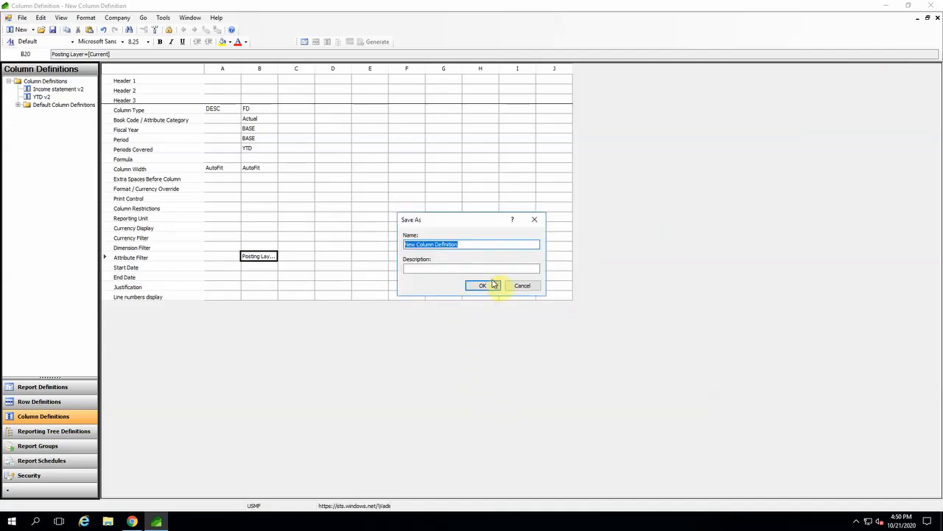
{"action": "type", "text": "YTD v3"}
{"action": "left_click", "coordinate": [483, 287]}
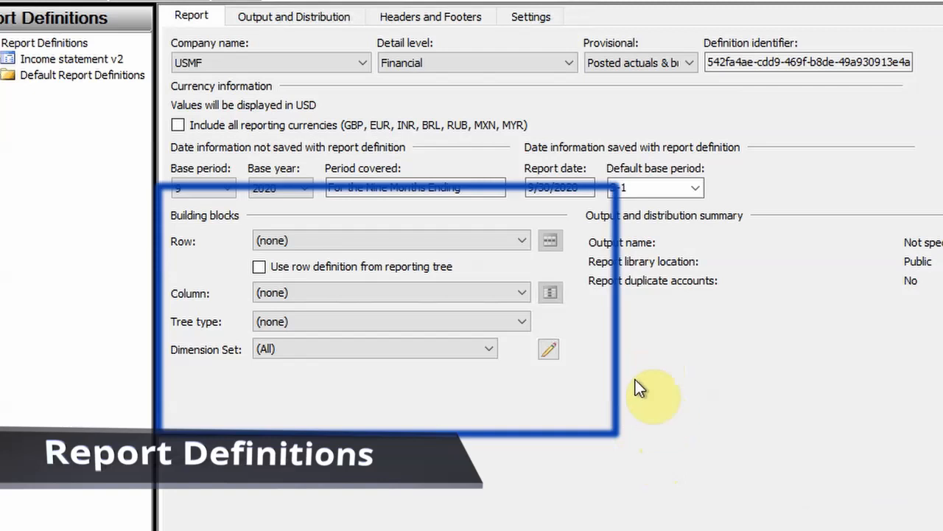
- Set the report definition's row to Balance sheet v1 and column to YTD v3
{"action": "left_click", "coordinate": [516, 241]}
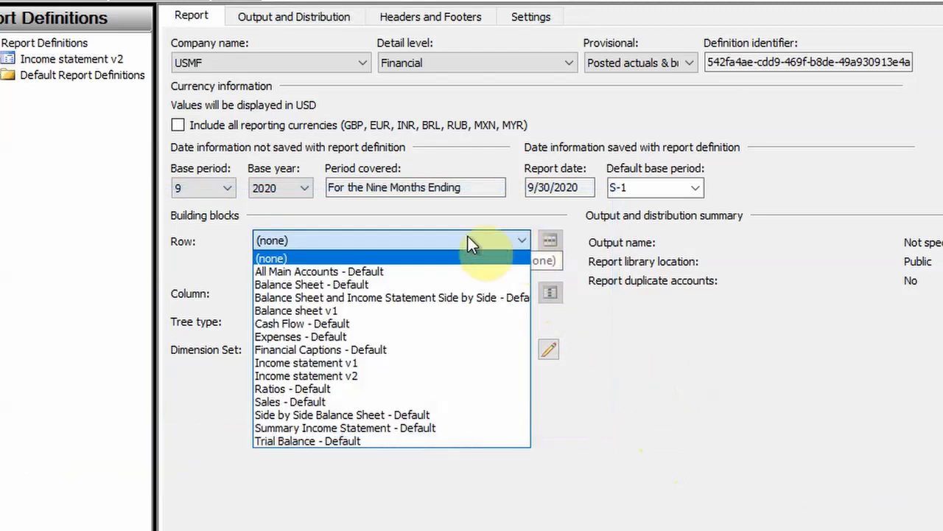
{"action": "left_click", "coordinate": [291, 311]}
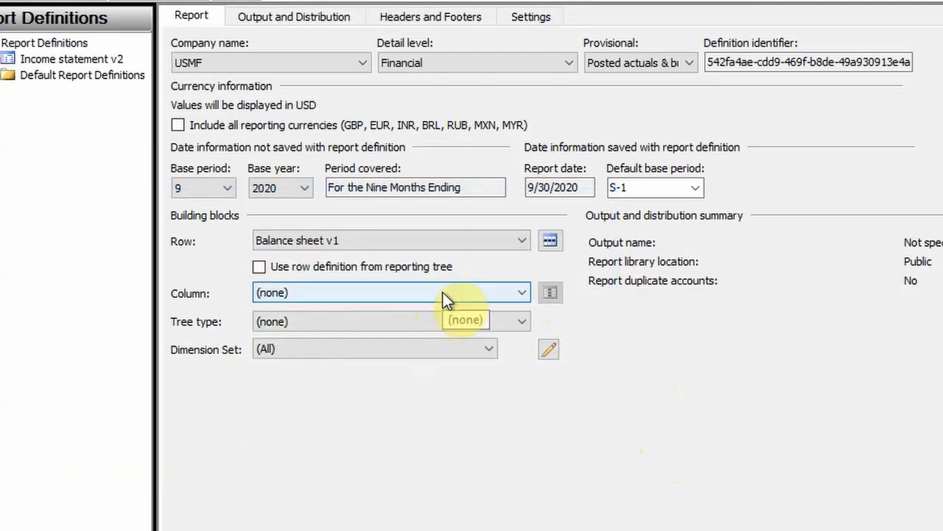
{"action": "left_click", "coordinate": [476, 292]}
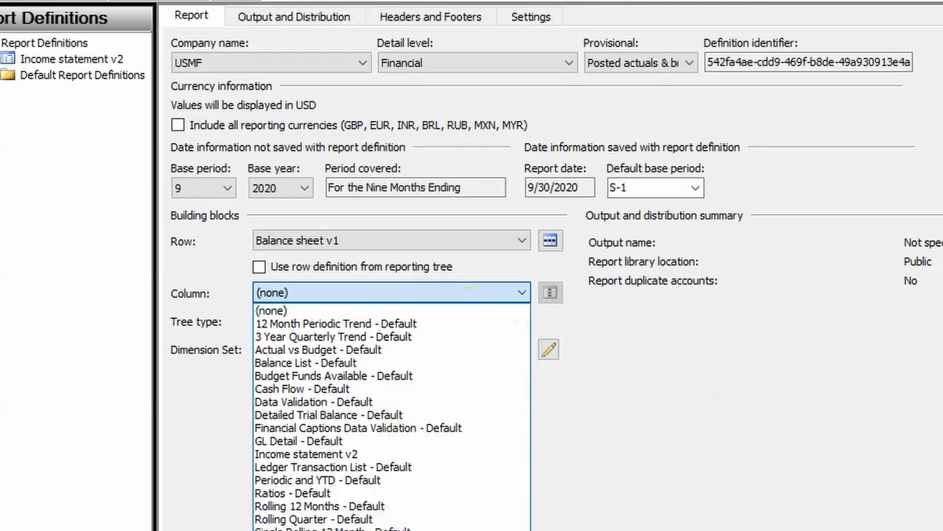
{"action": "left_click", "coordinate": [353, 530]}
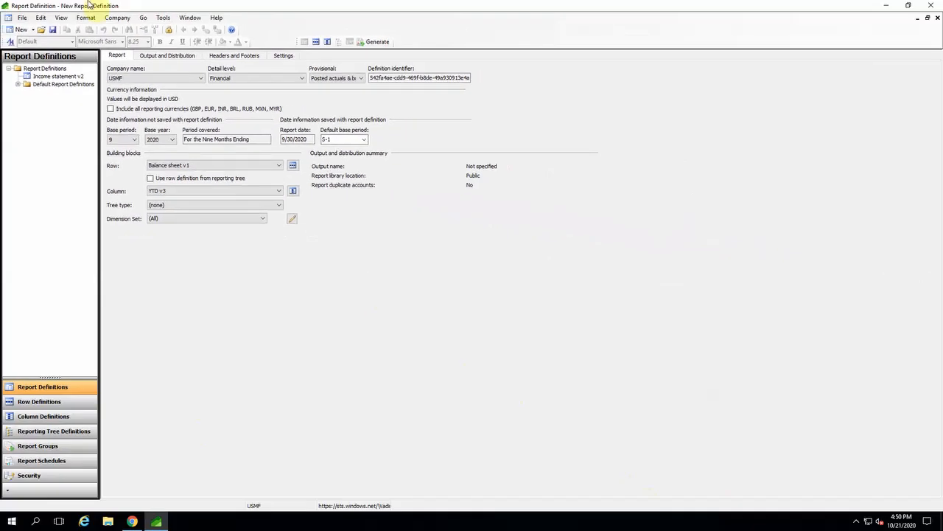
- Save the report definition as 'Banance sheet v1'
{"action": "key", "text": "ctrl+s"}
{"action": "type", "text": "Banance sheet v1"}
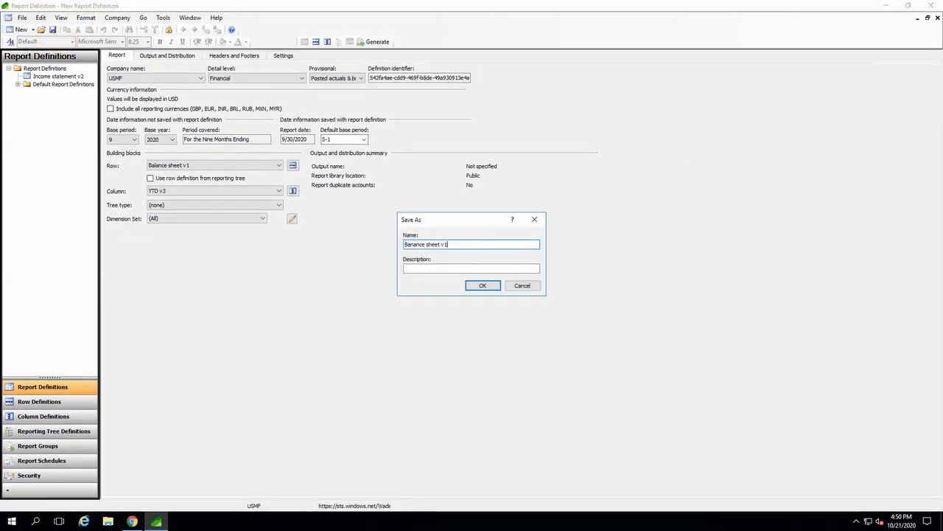
{"action": "left_click", "coordinate": [482, 286]}
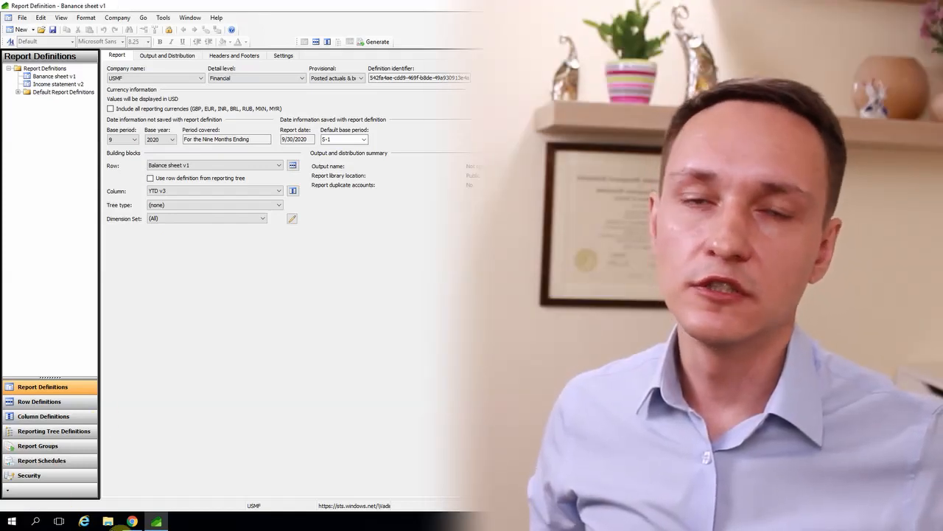
- In Finance and Operations, refresh the Financial reports list and select Banance sheet v1
{"action": "left_click", "coordinate": [131, 521]}
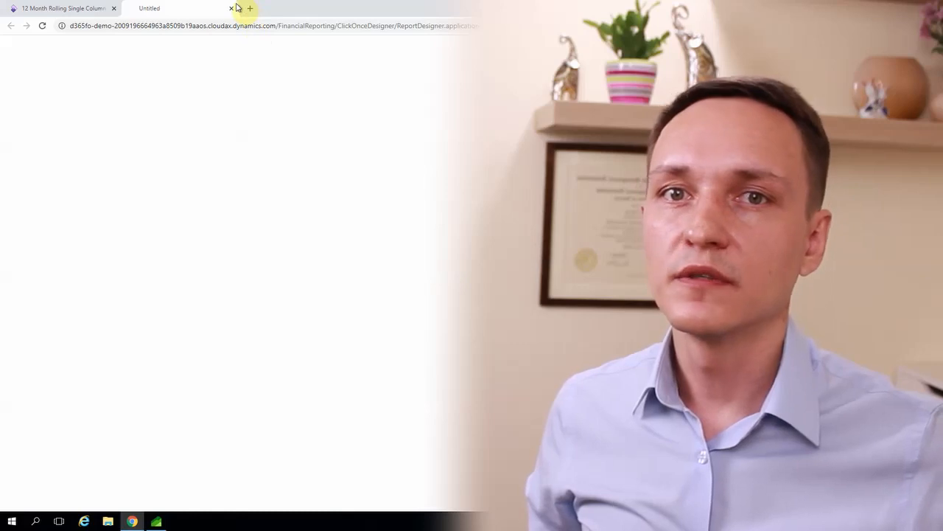
{"action": "left_click", "coordinate": [108, 7]}
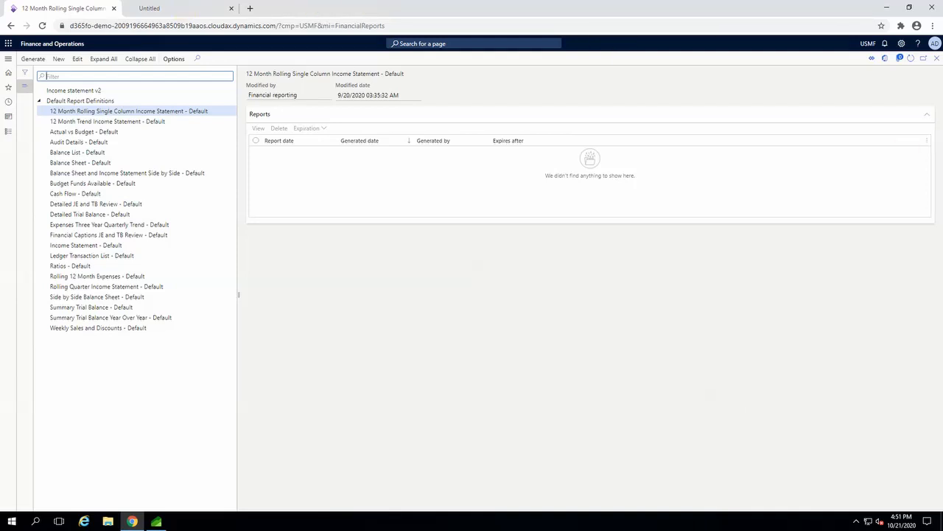
{"action": "left_click", "coordinate": [911, 60]}
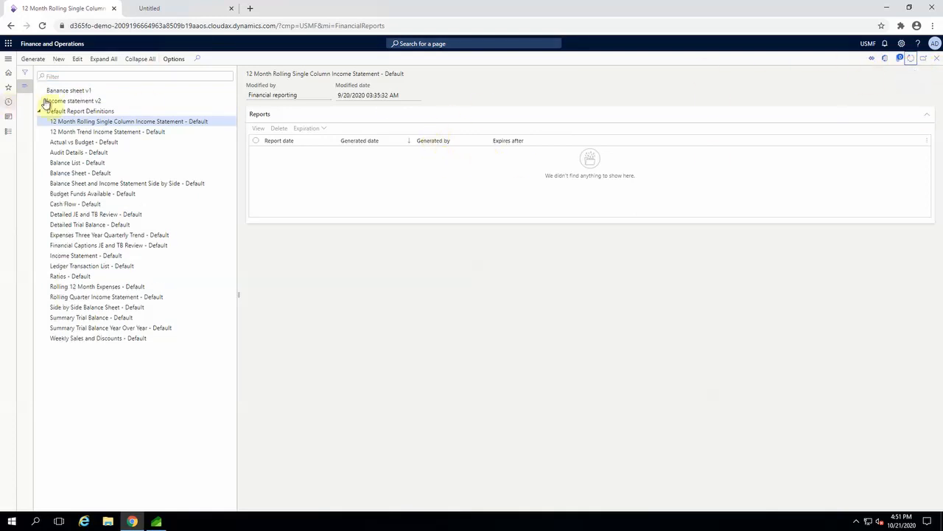
{"action": "left_click", "coordinate": [69, 90]}
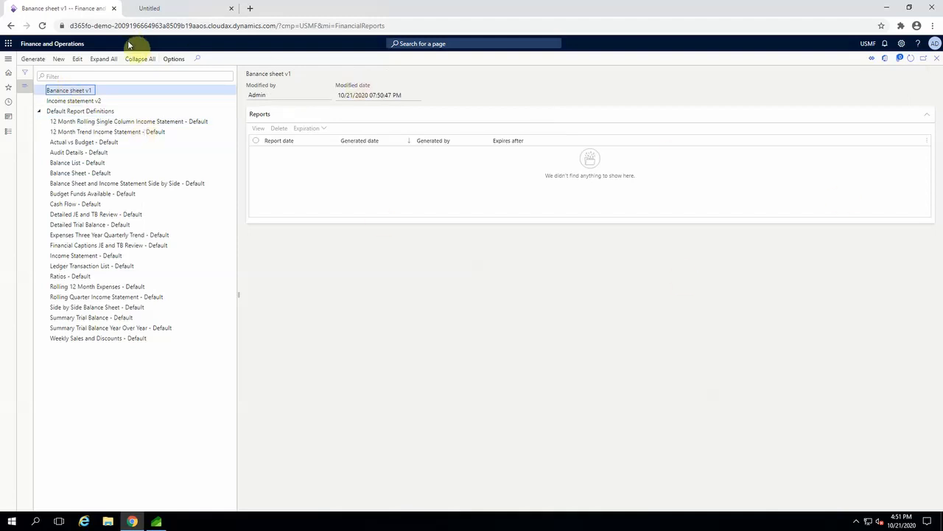
- Generate Banance sheet v1 for 12/31/2015 and open the generated report
{"action": "left_click", "coordinate": [33, 59]}
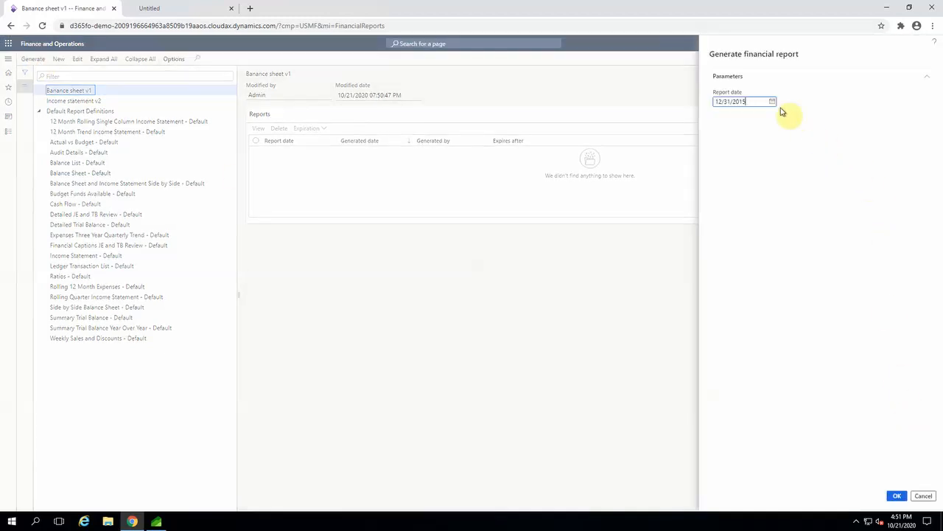
{"action": "left_click", "coordinate": [771, 102]}
{"action": "left_click", "coordinate": [775, 195]}
{"action": "left_click", "coordinate": [898, 496]}
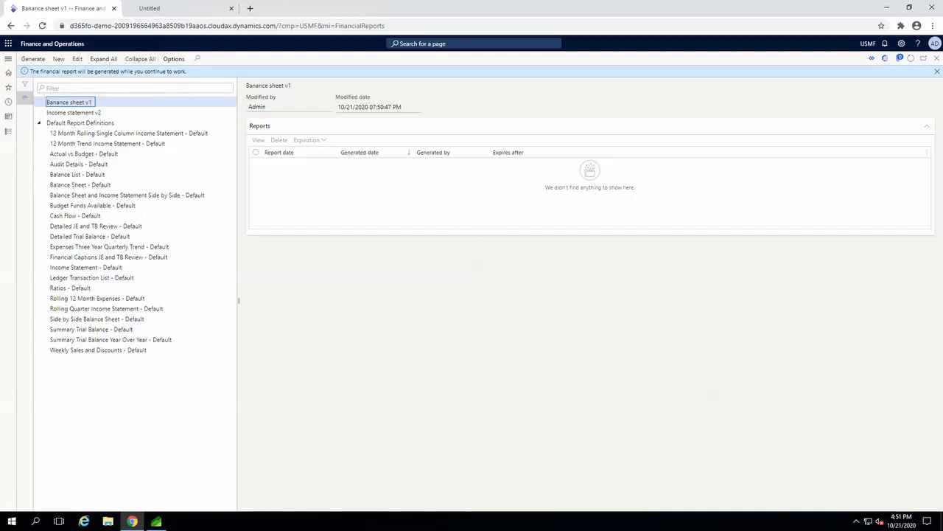
{"action": "left_click", "coordinate": [912, 63]}
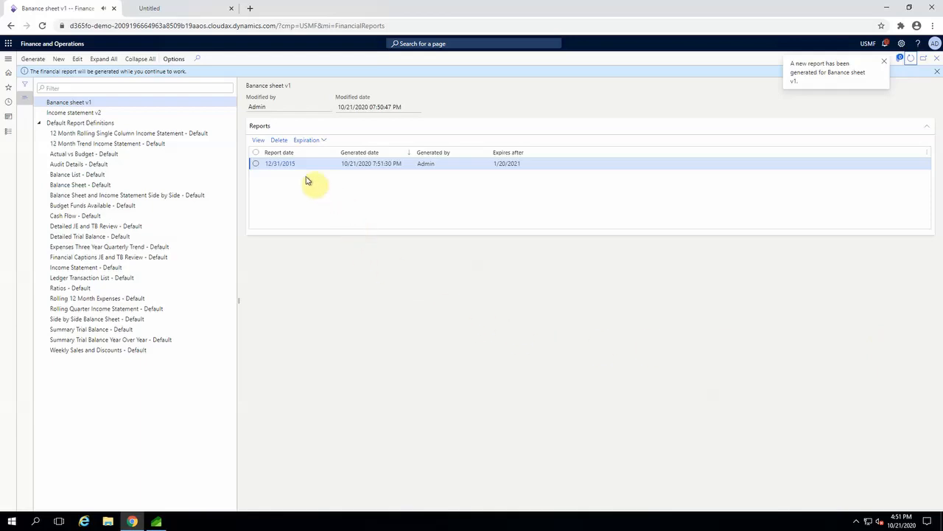
{"action": "left_click", "coordinate": [258, 140]}
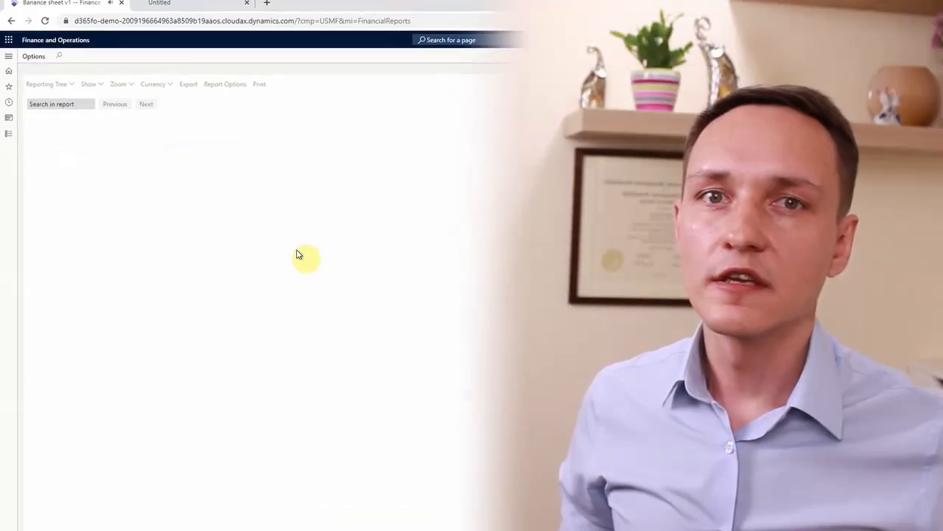